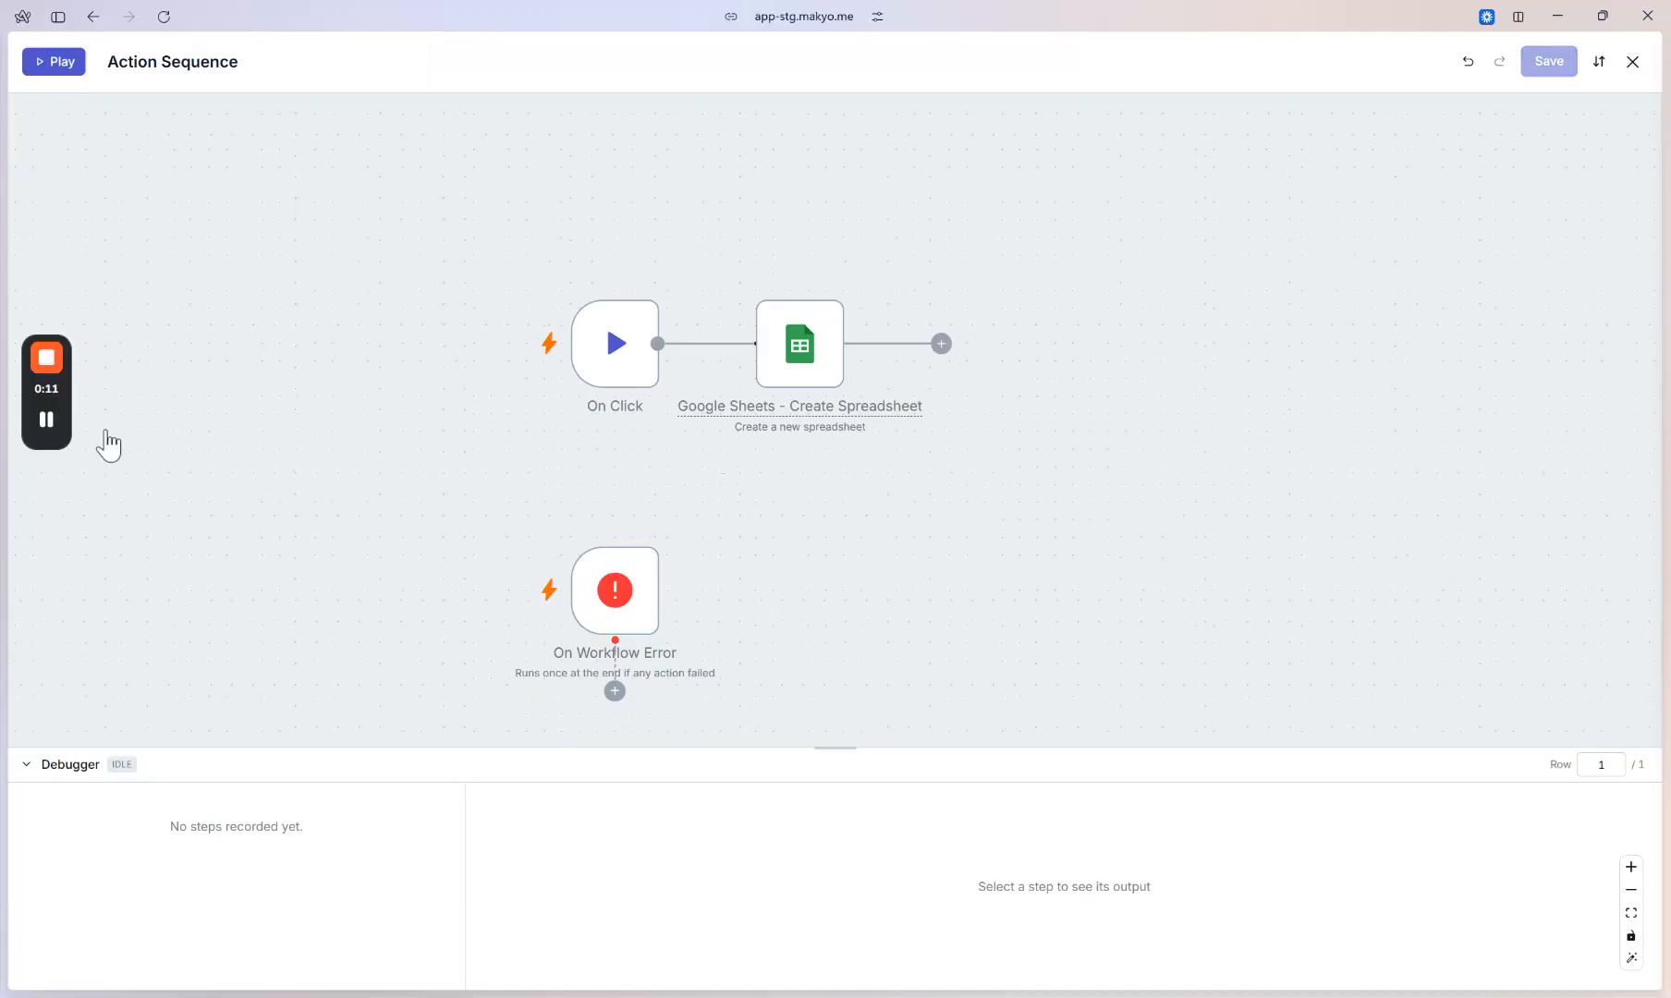
Connect the Google account as the Create Spreadsheet action's credential, granting Makyo.ai access to Google Sheets despite the unverified-app warning.
{"action": "left_click", "coordinate": [814, 362]}
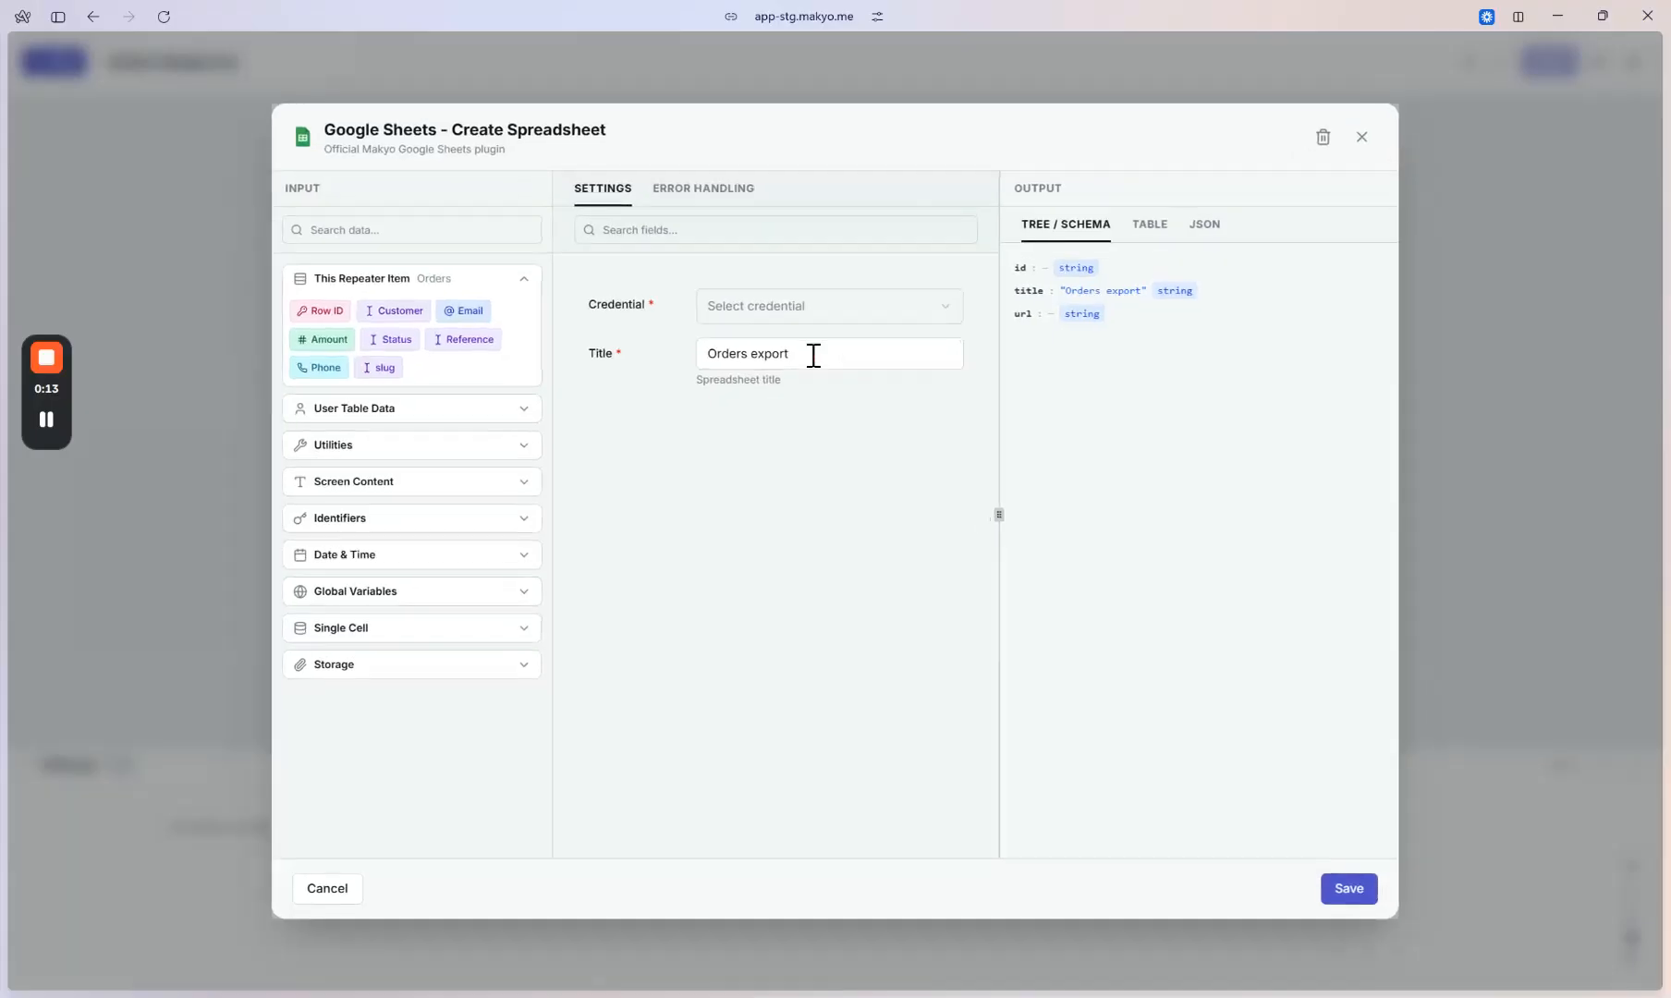
{"action": "left_click", "coordinate": [929, 325]}
{"action": "left_click", "coordinate": [883, 374]}
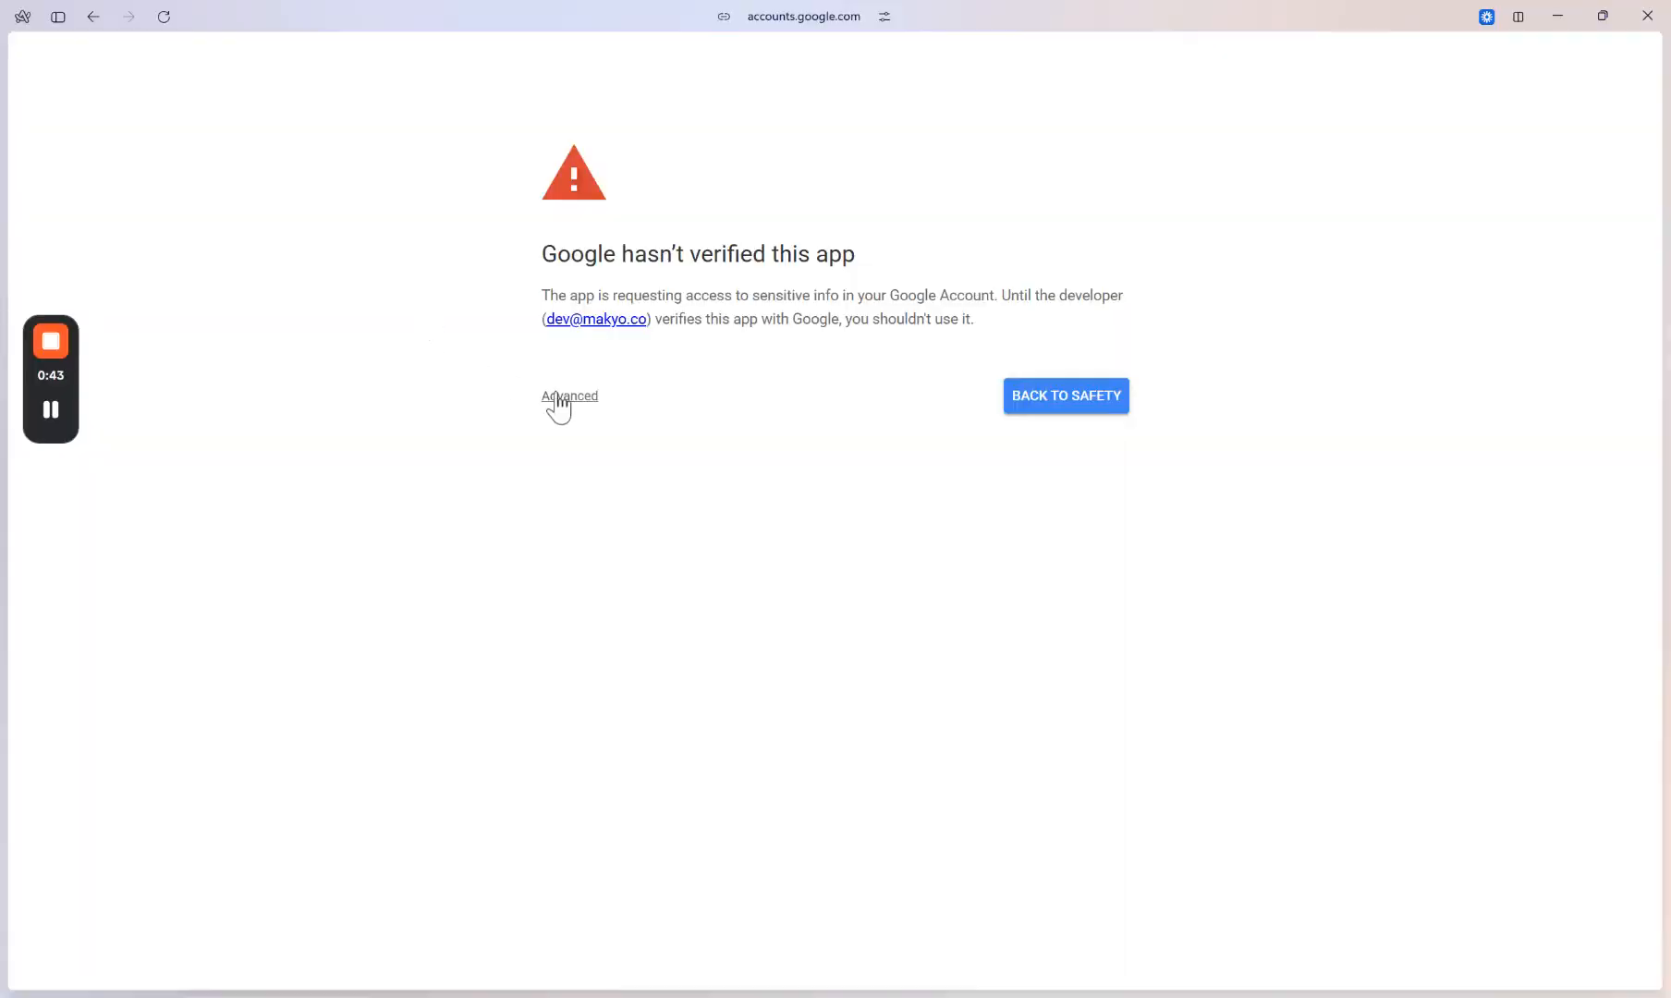
{"action": "left_click", "coordinate": [554, 398]}
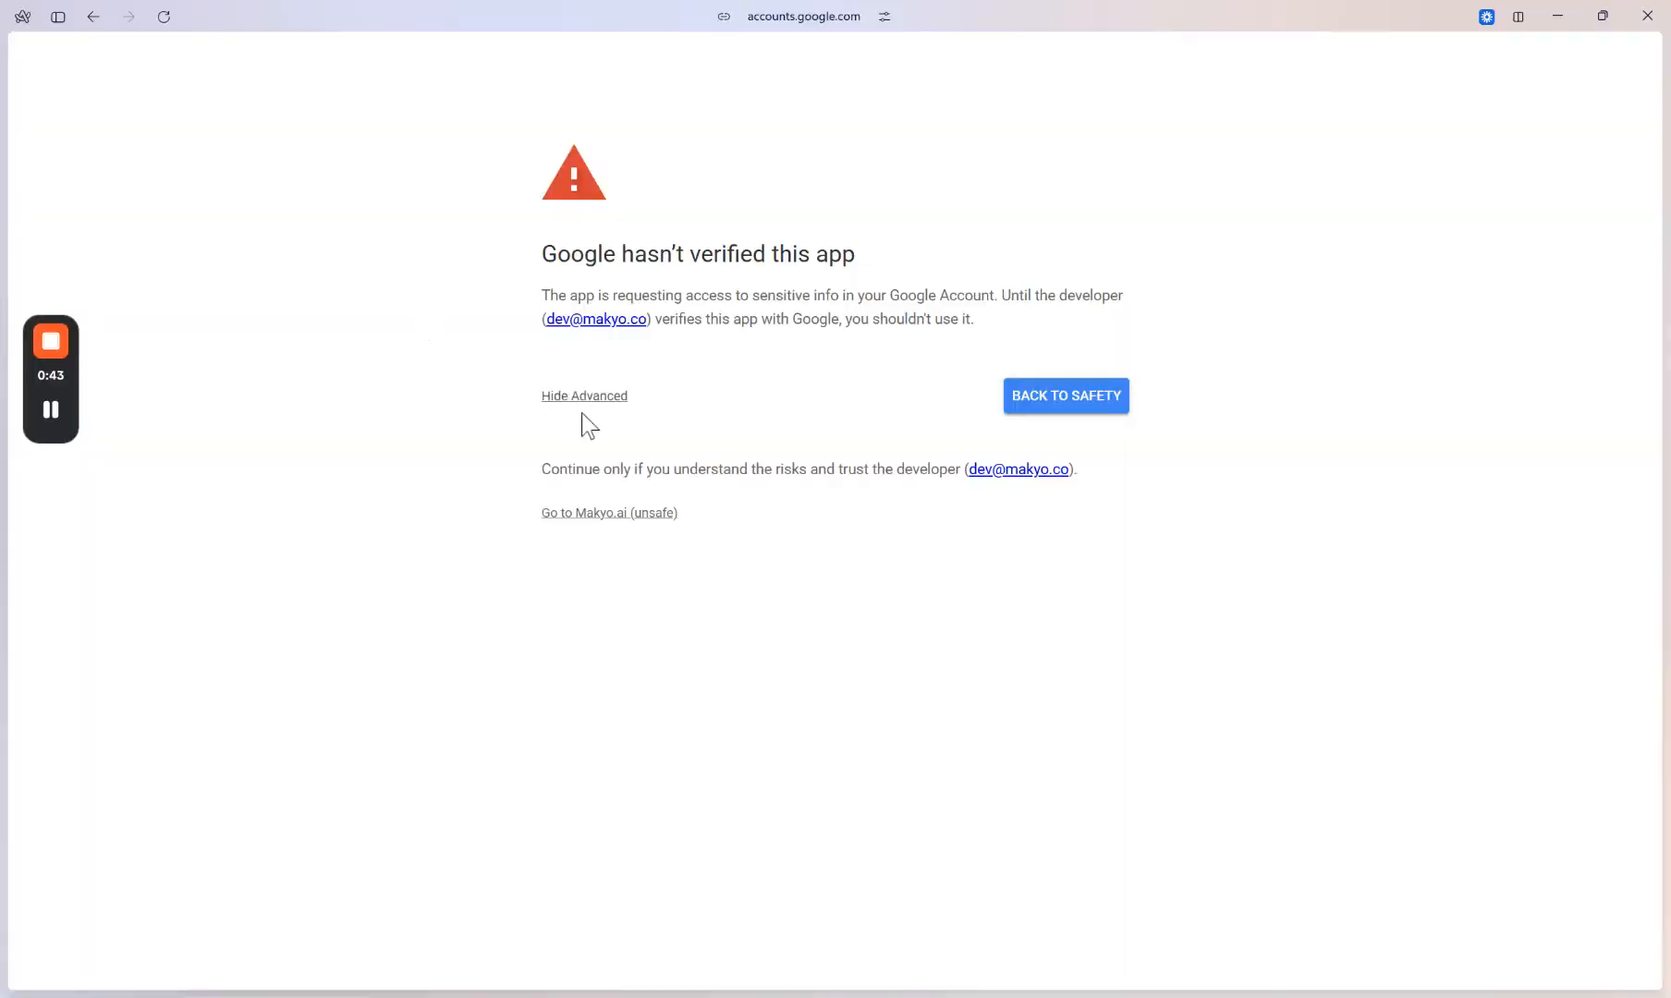
{"action": "left_click", "coordinate": [644, 517]}
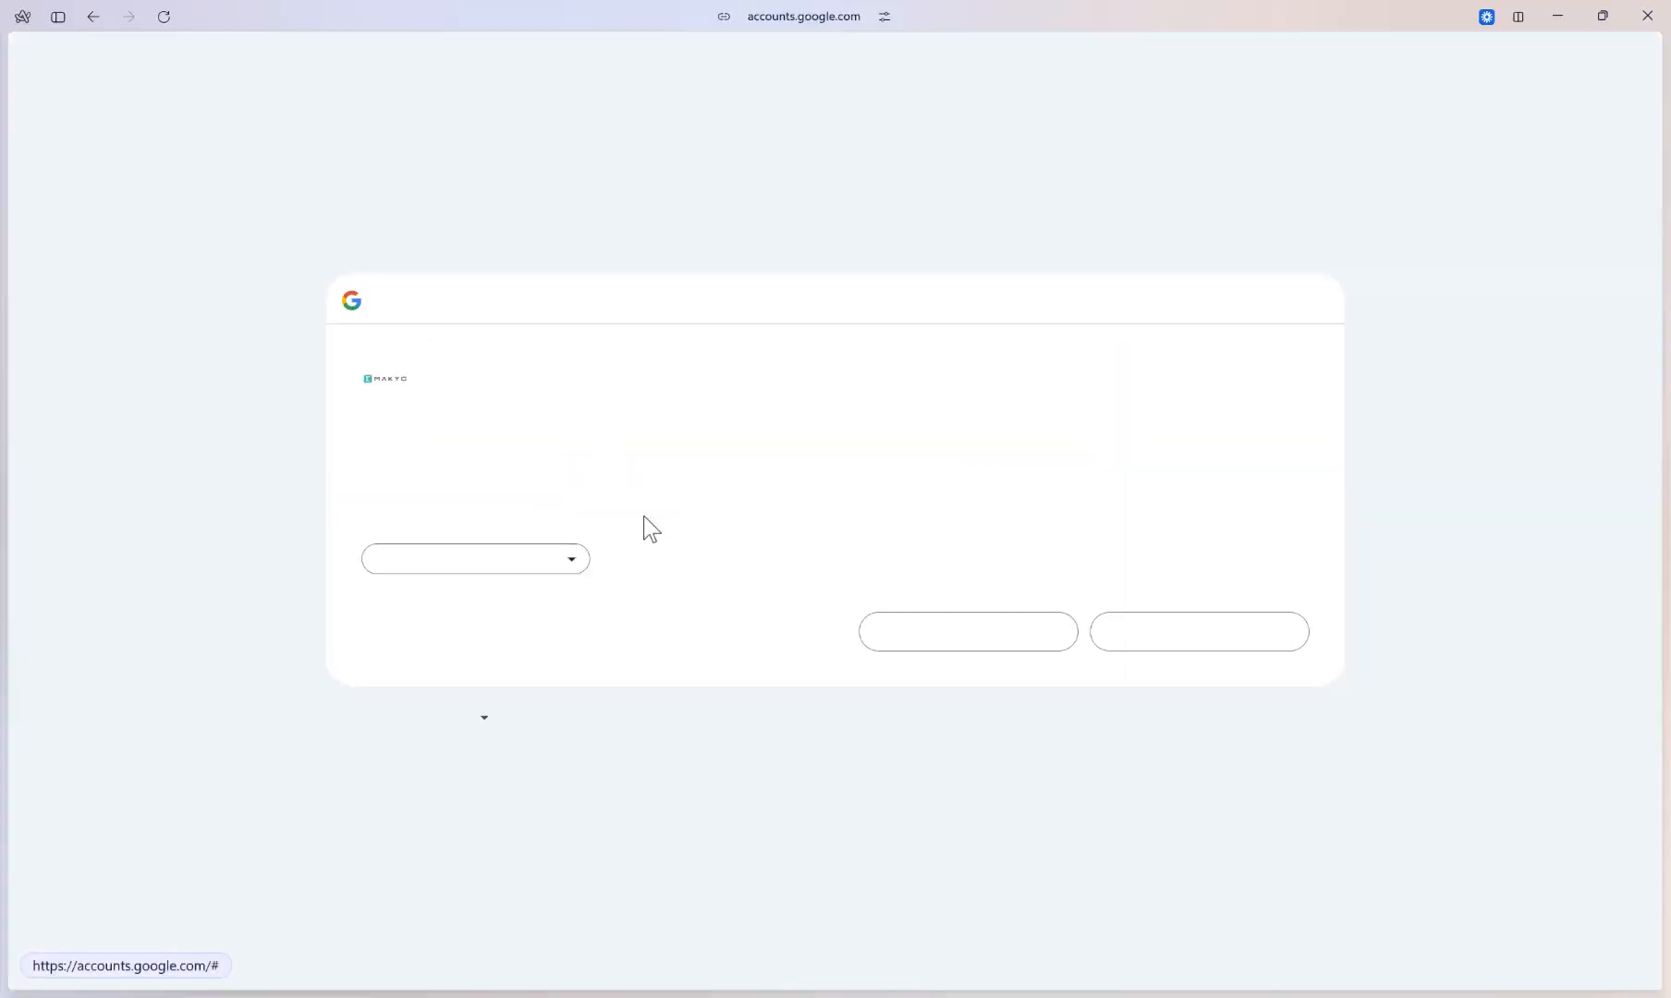
{"action": "left_click", "coordinate": [1153, 640]}
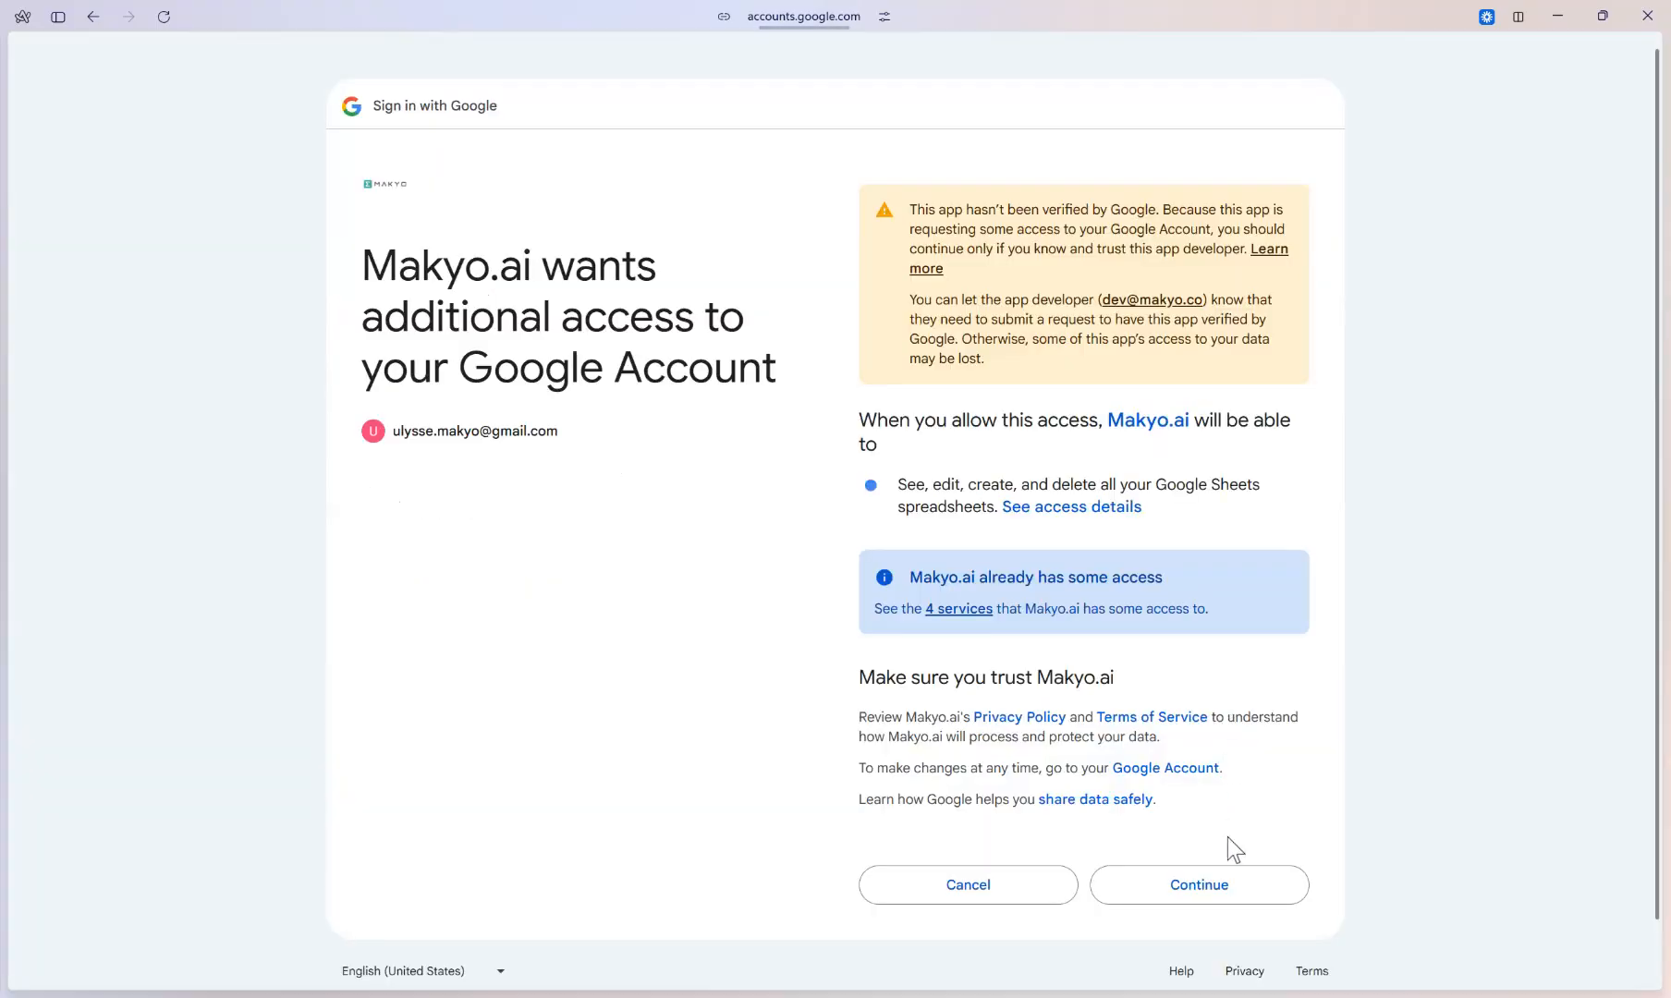
{"action": "left_click", "coordinate": [1237, 891]}
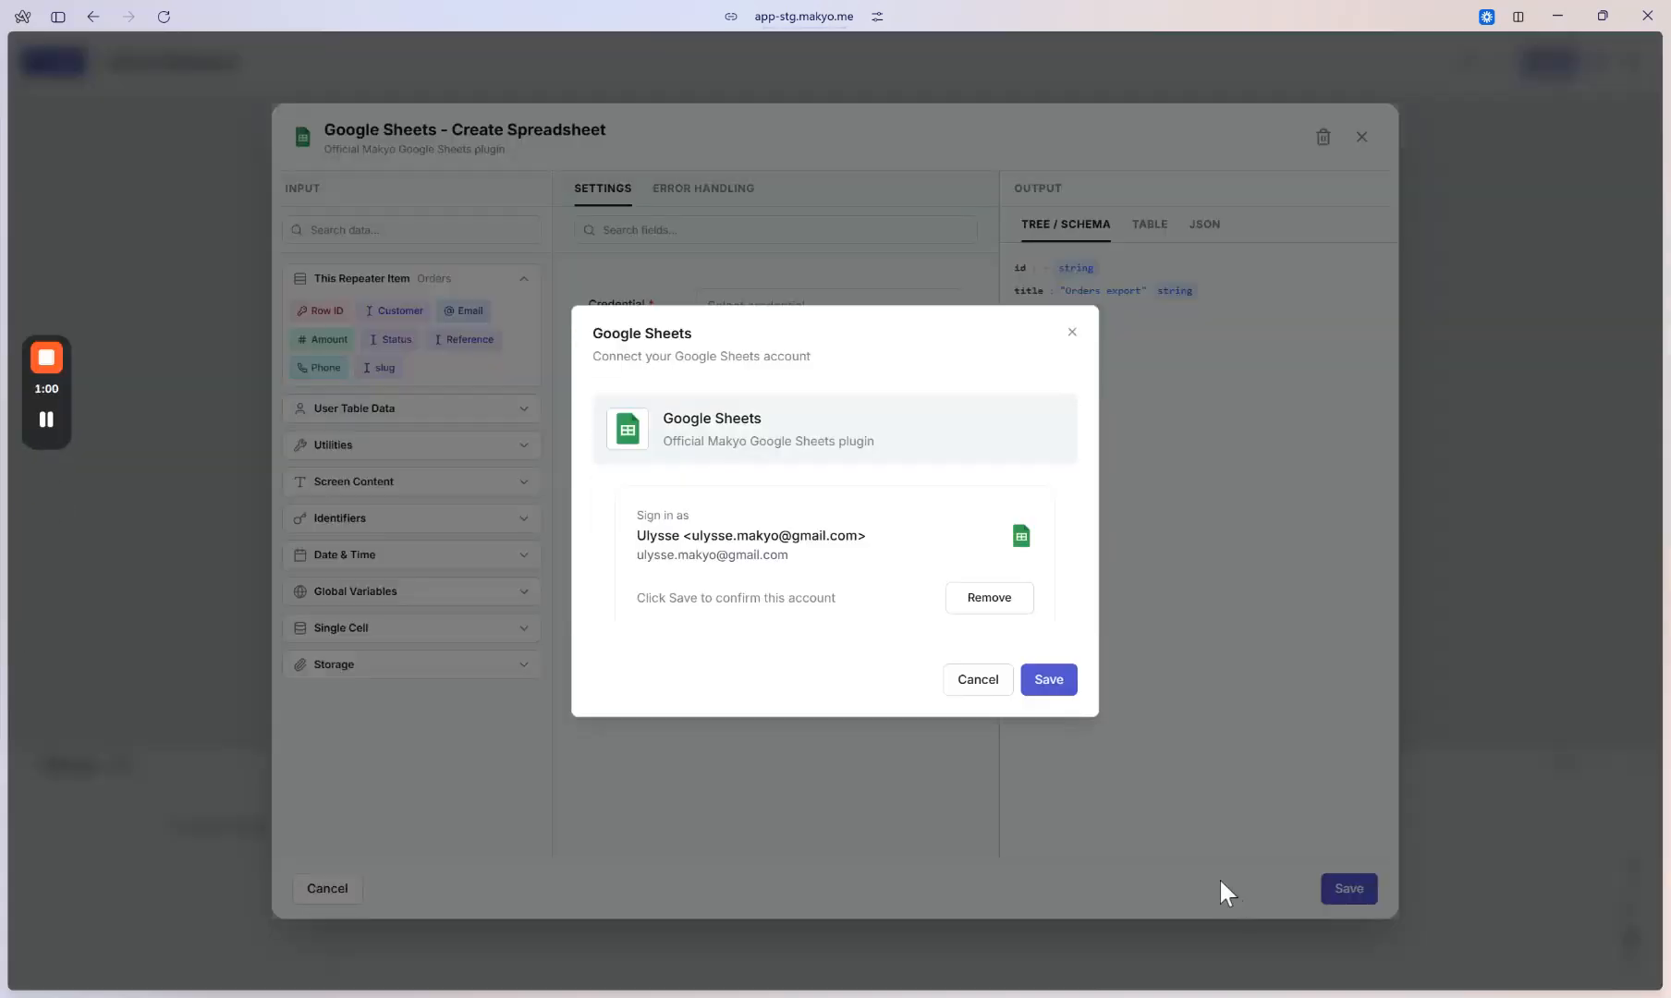
{"action": "left_click", "coordinate": [1054, 684]}
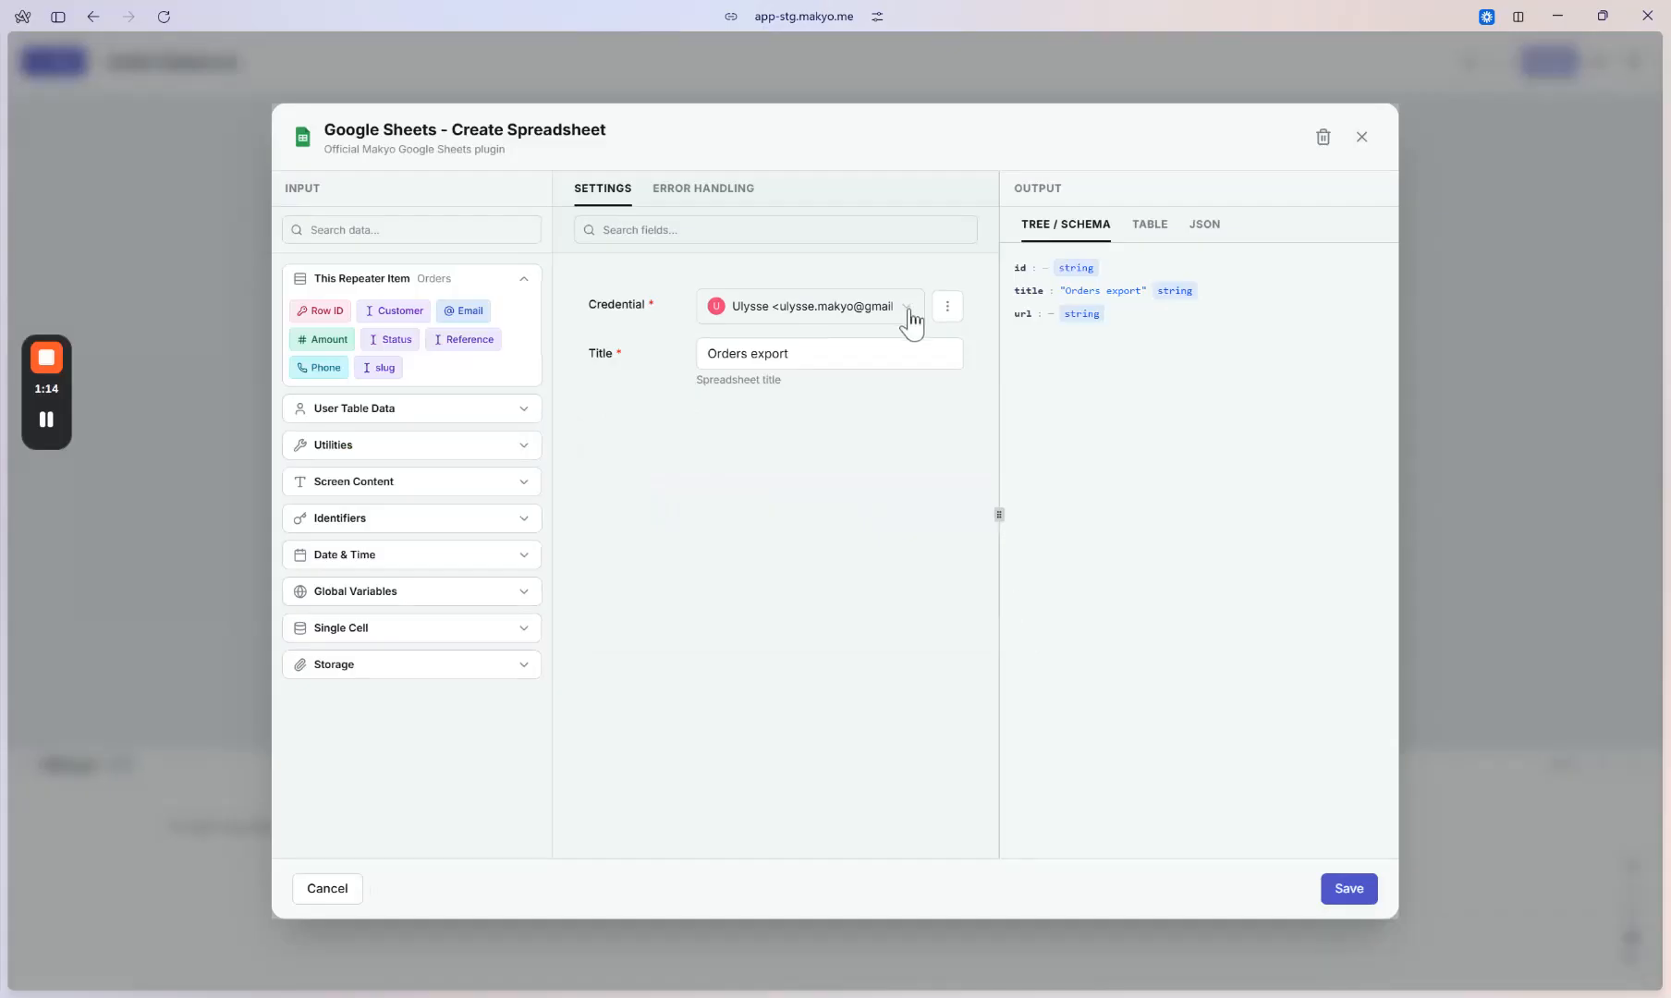
Save the Create Spreadsheet action with the title "Orders export" and run the action sequence.
{"action": "left_click", "coordinate": [929, 361]}
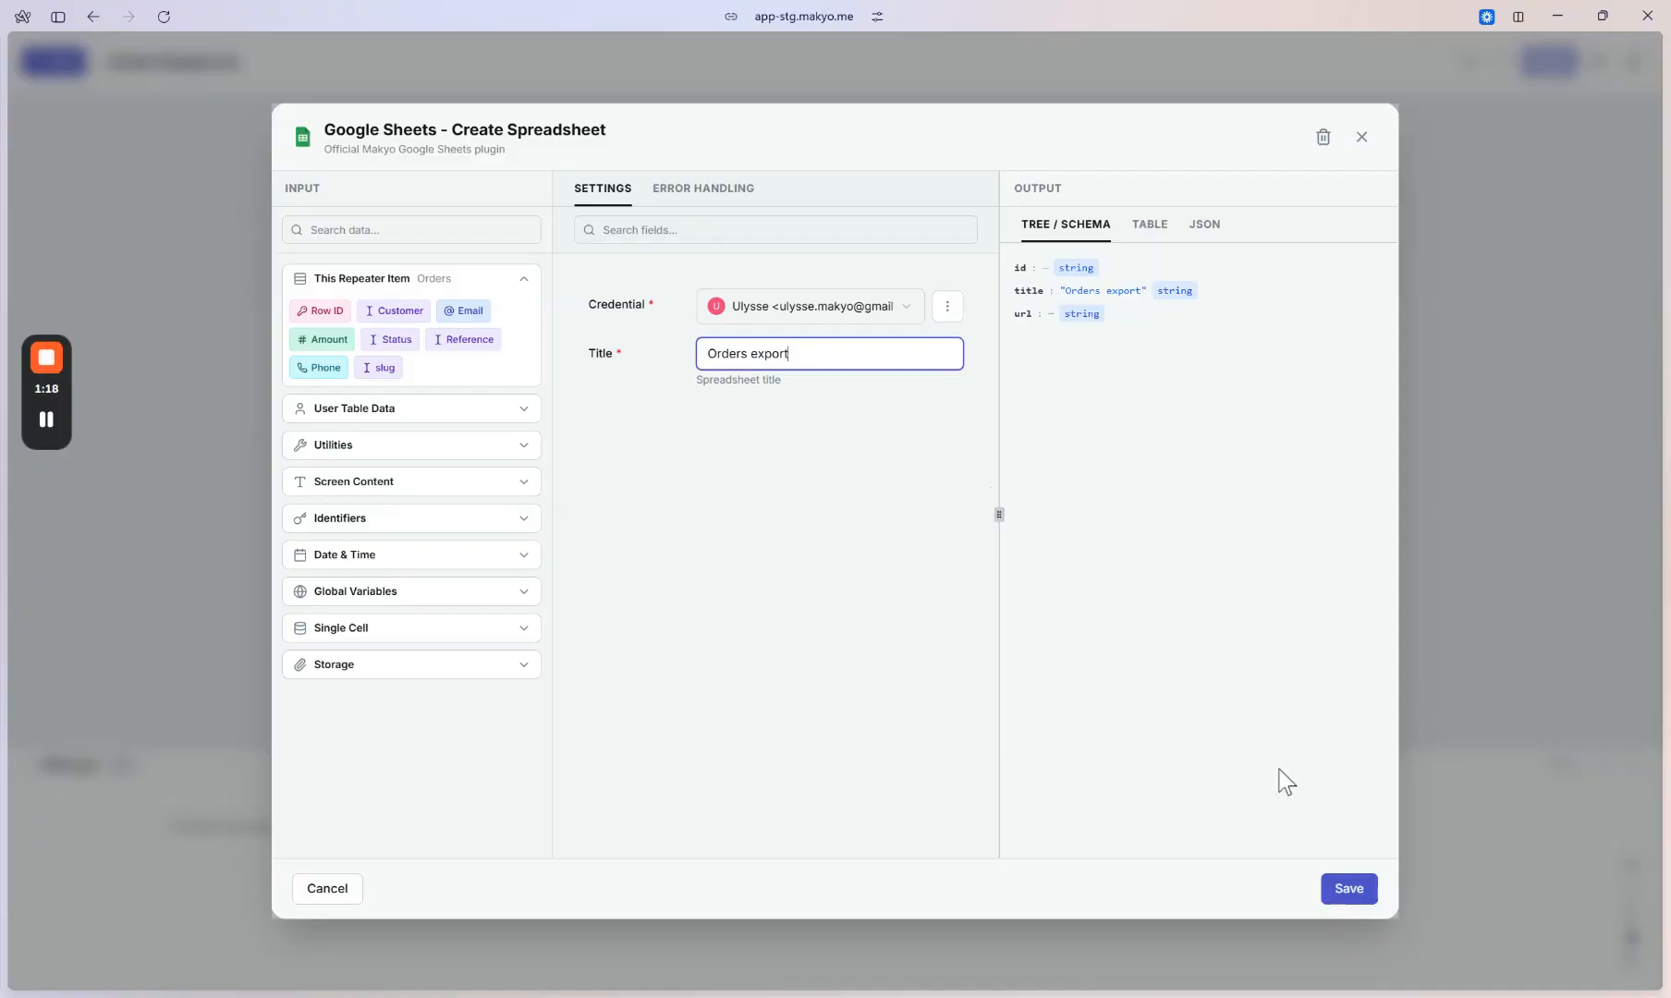
{"action": "left_click", "coordinate": [1361, 893]}
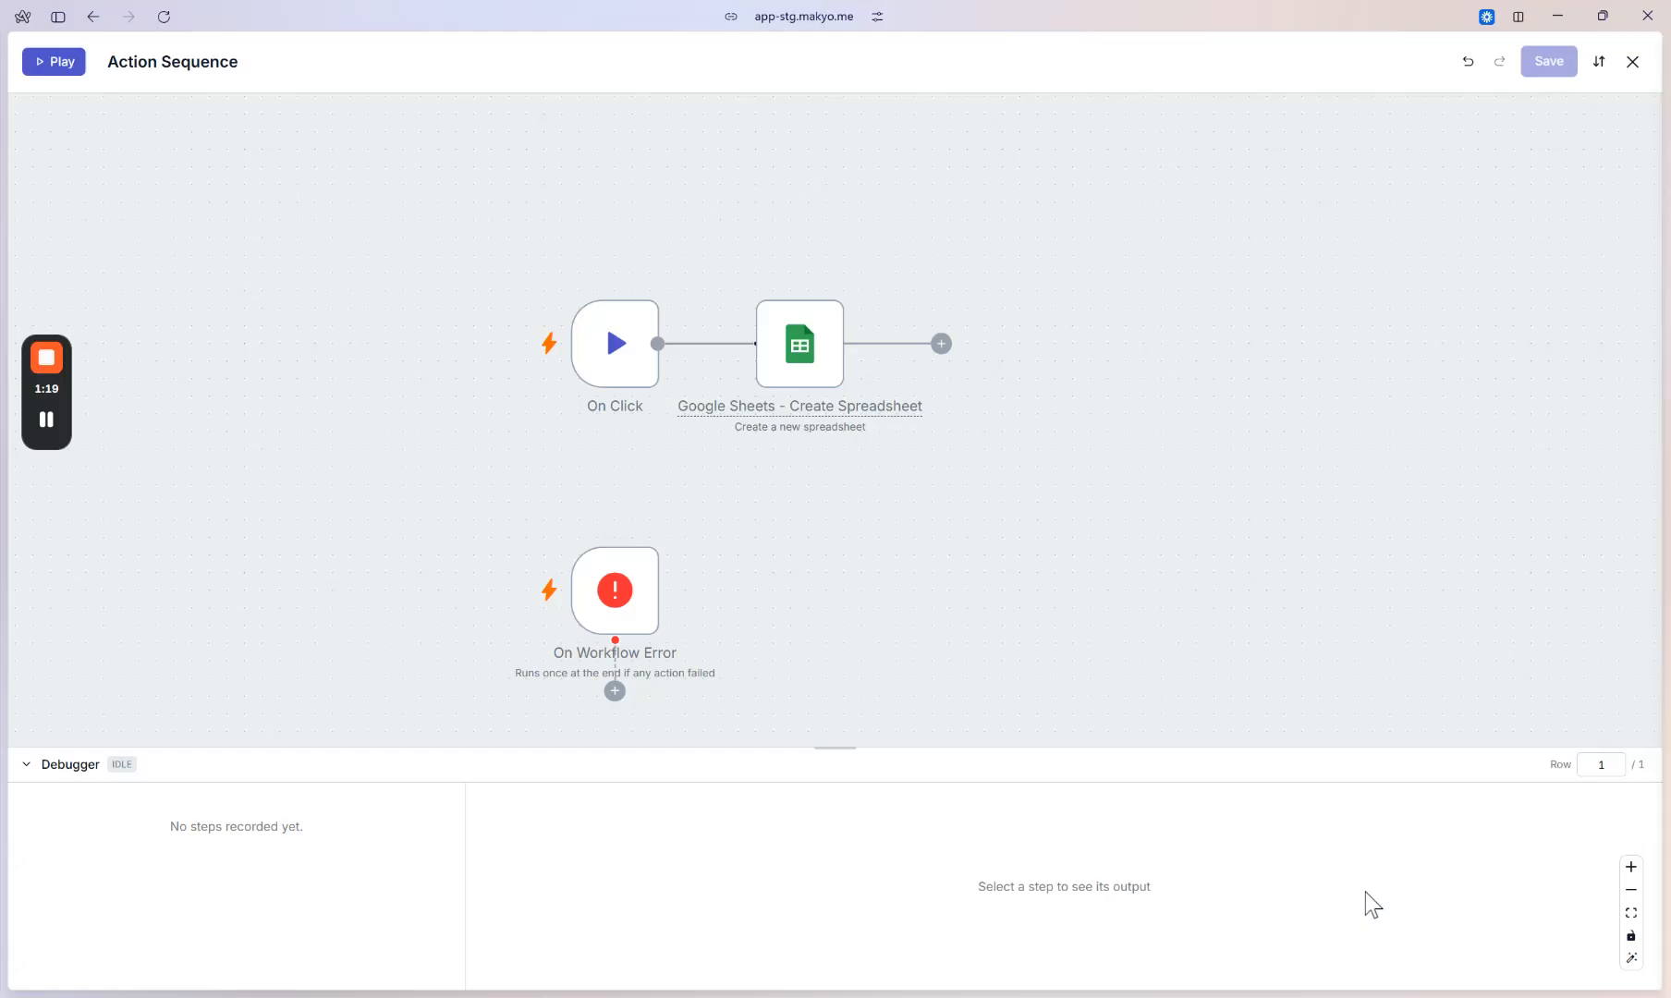
{"action": "left_click", "coordinate": [59, 65]}
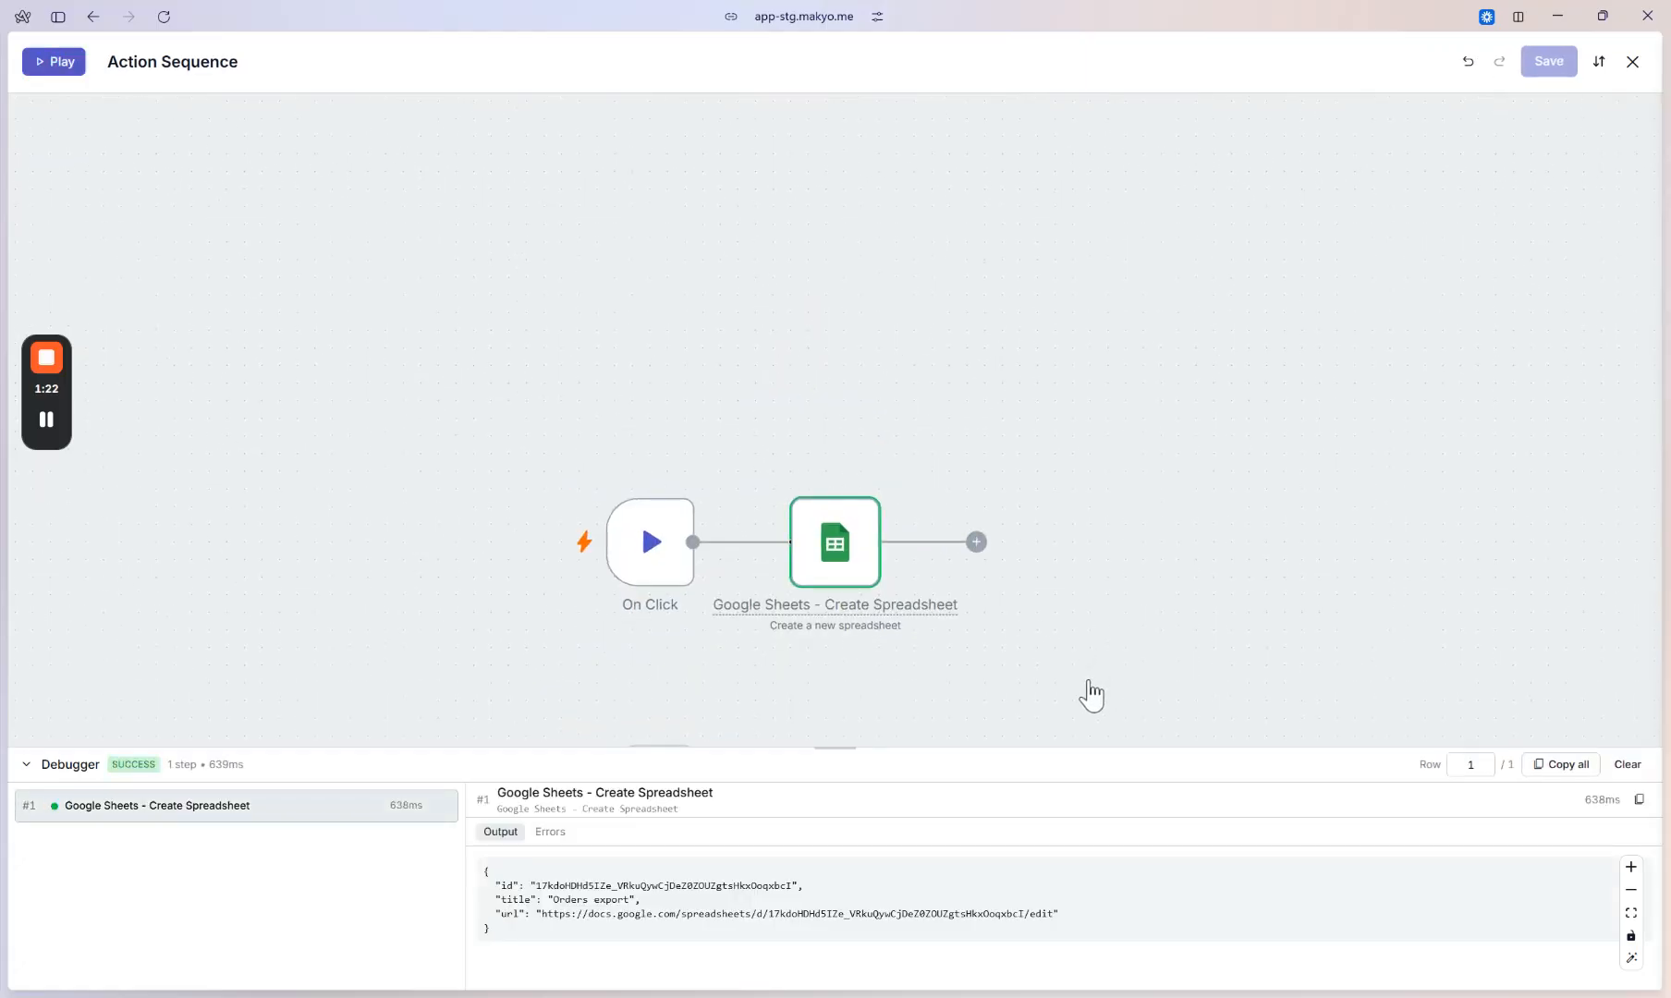
Copy the new spreadsheet's id from the debugger output and open the Orders export spreadsheet in Google Sheets.
{"action": "left_click_drag", "start_coordinate": [538, 885], "coordinate": [794, 889]}
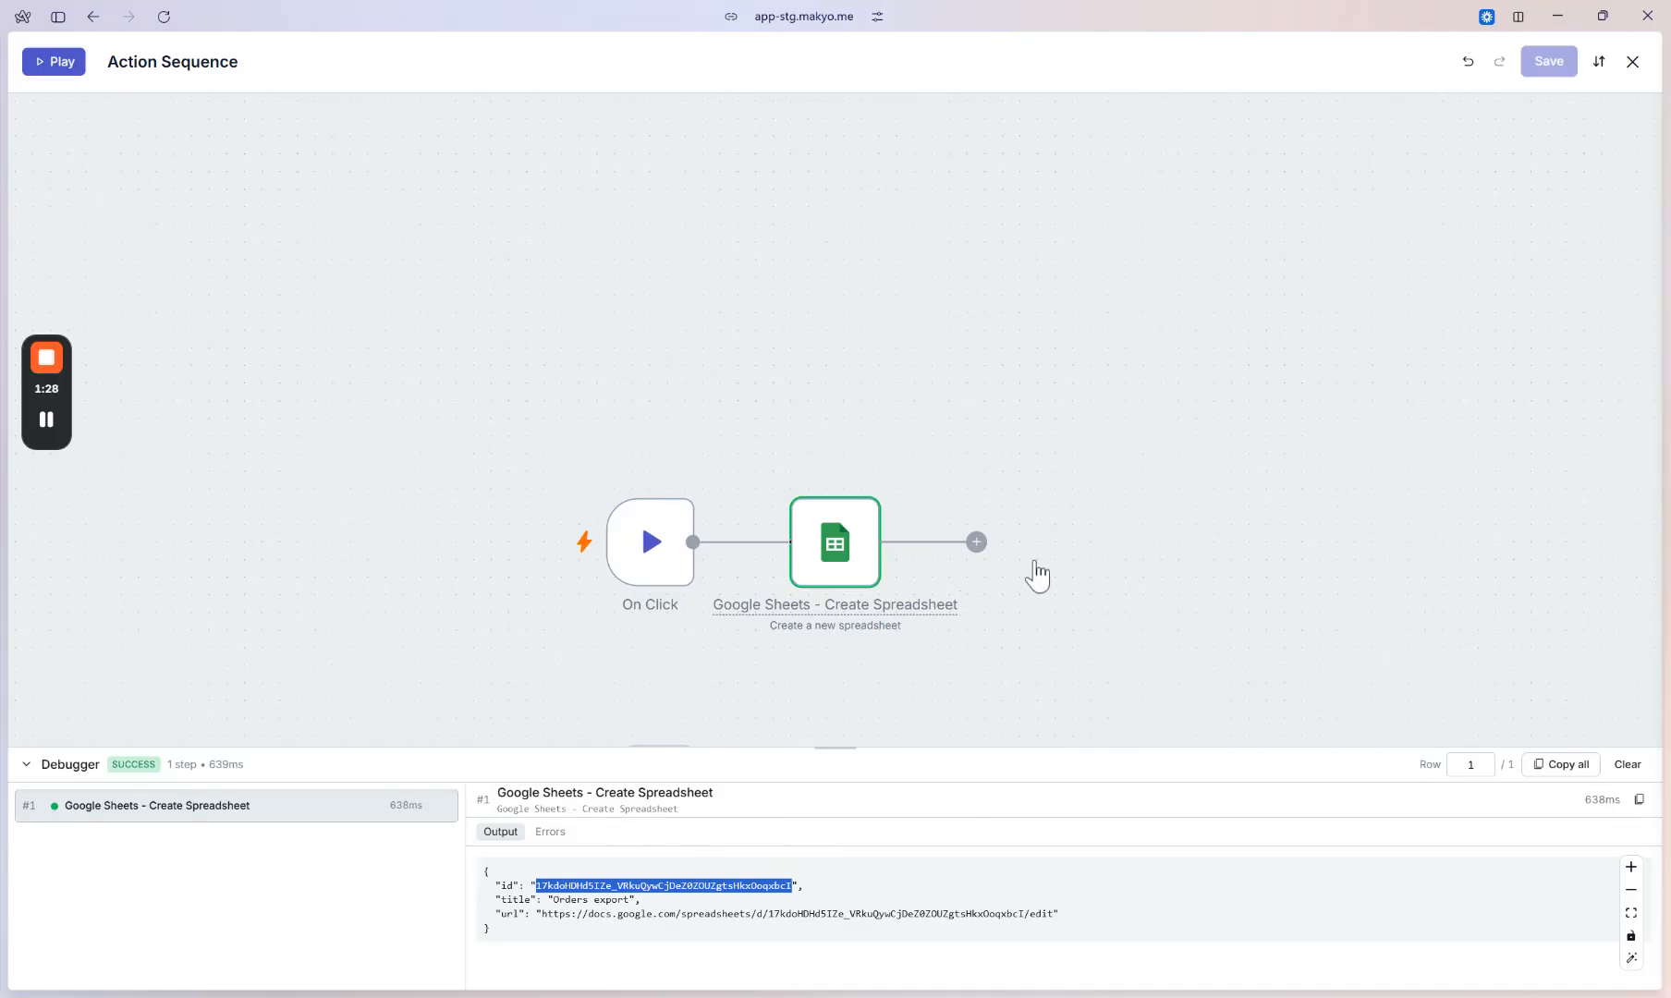
{"action": "mouse_move", "coordinate": [6, 693]}
{"action": "left_click", "coordinate": [114, 888]}
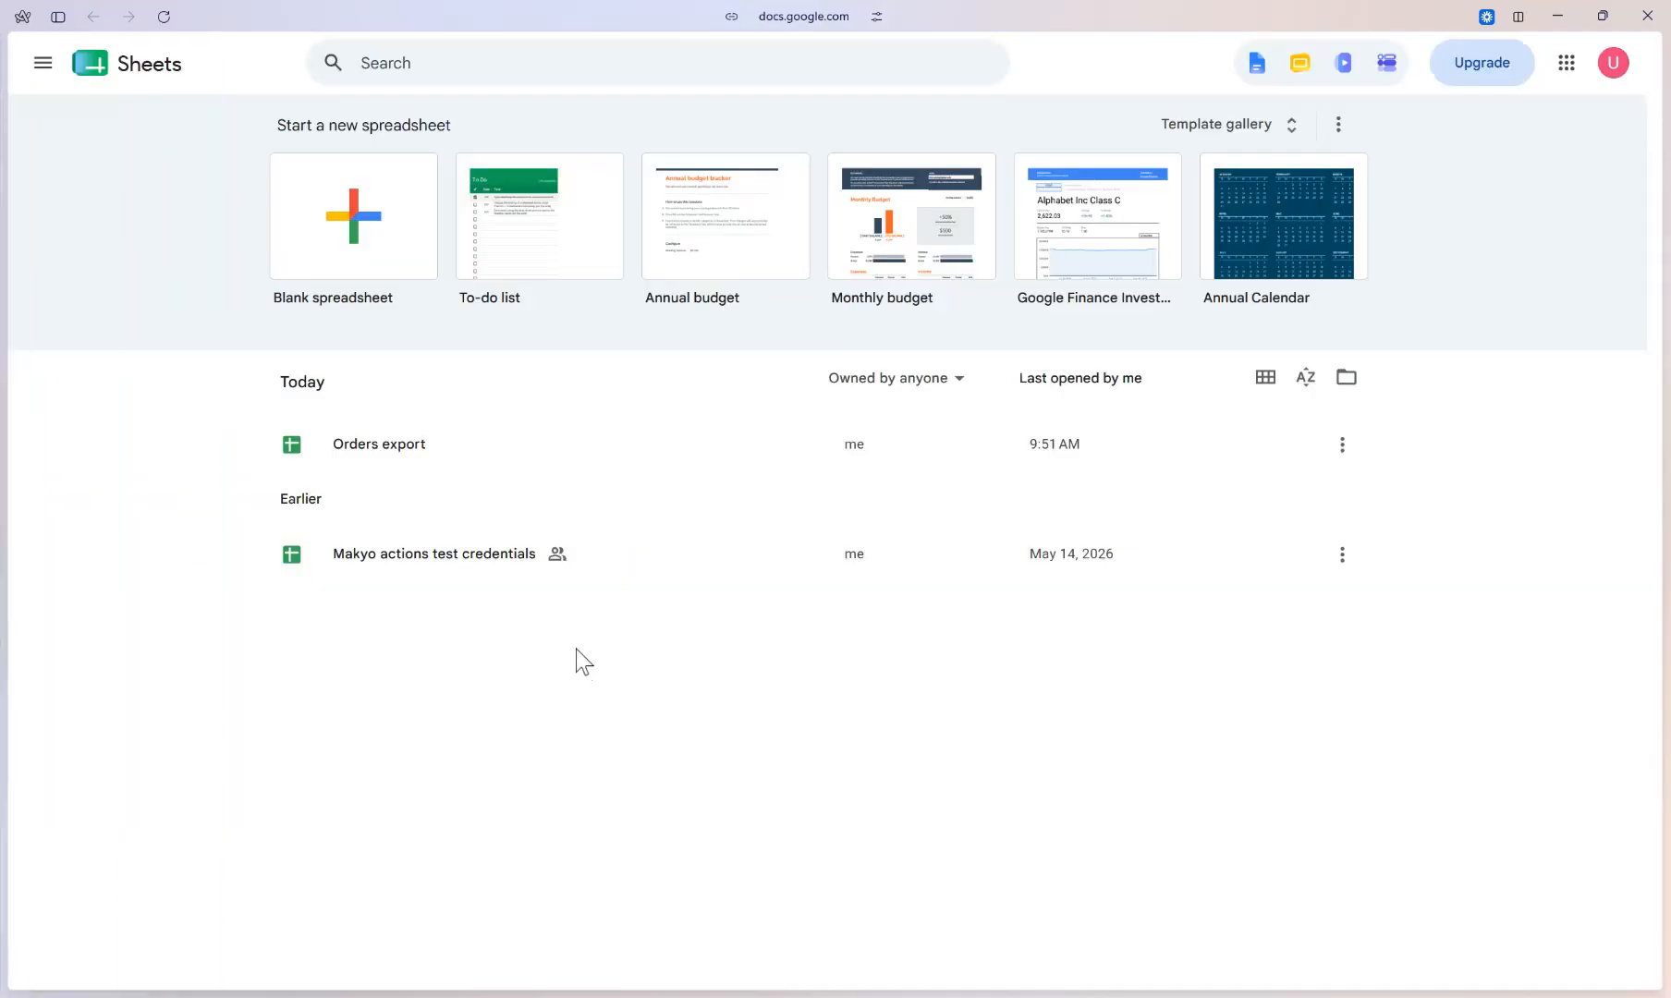
{"action": "left_click", "coordinate": [411, 455]}
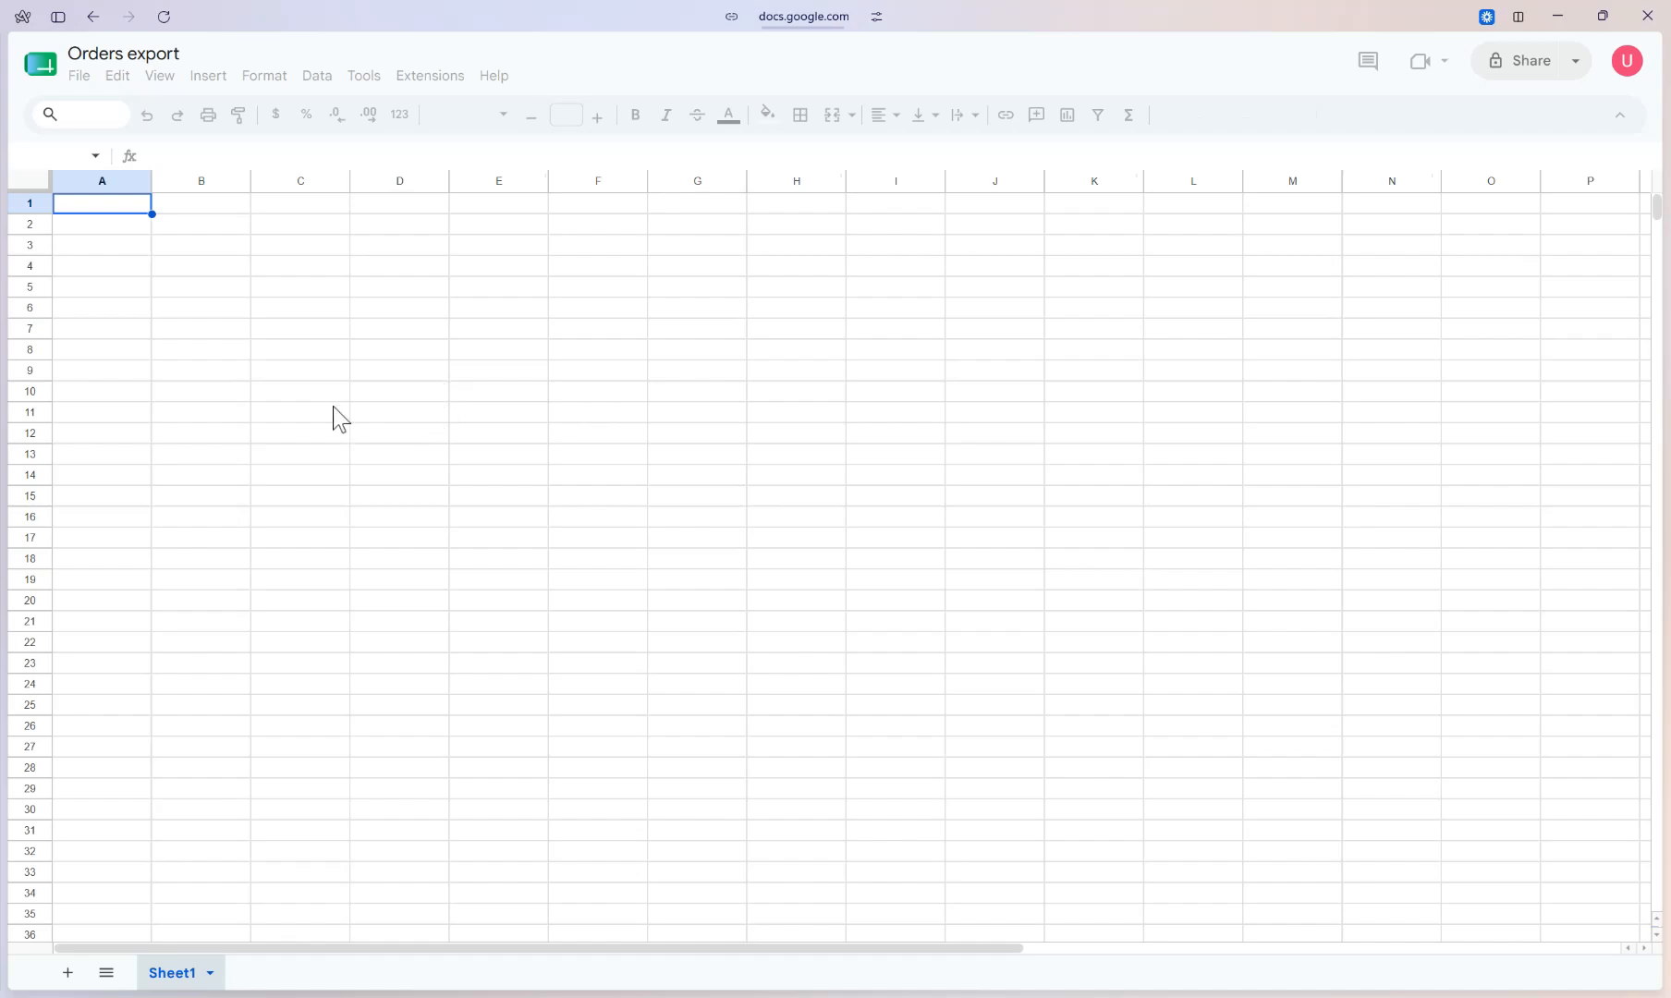
Switch back to the Makyo app, close the Create Spreadsheet workflow and open the Get Rows button's Google Sheets action settings.
{"action": "mouse_move", "coordinate": [10, 585]}
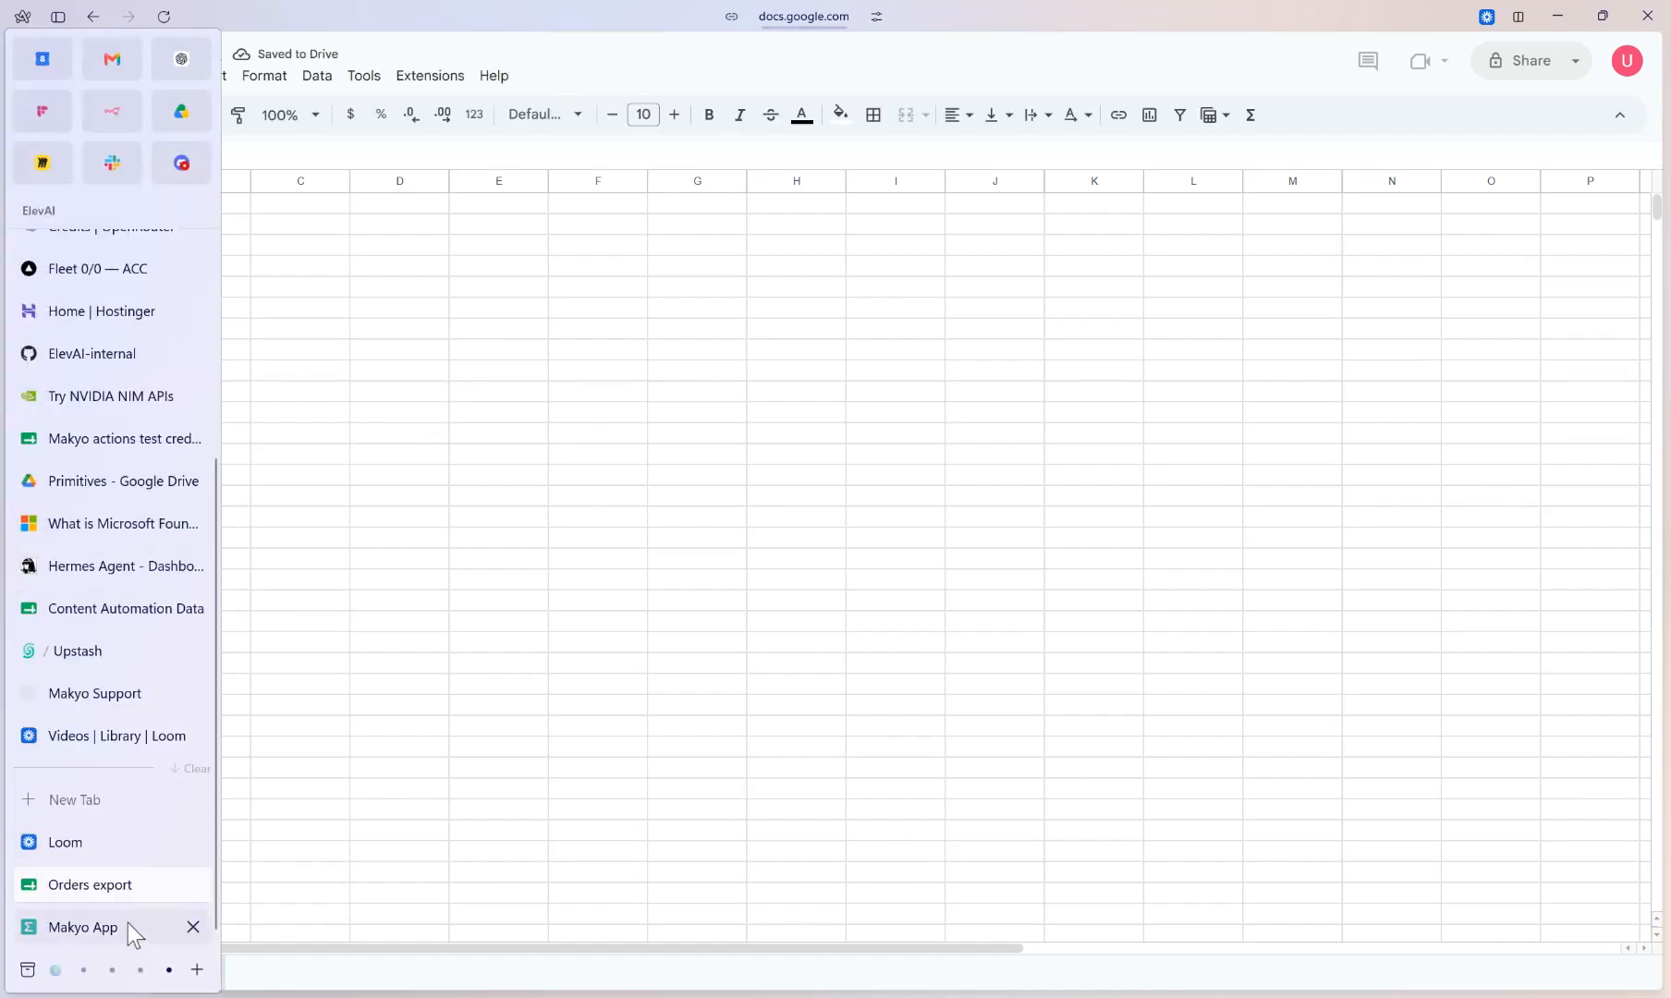
{"action": "left_click", "coordinate": [127, 927]}
{"action": "left_click", "coordinate": [1627, 63]}
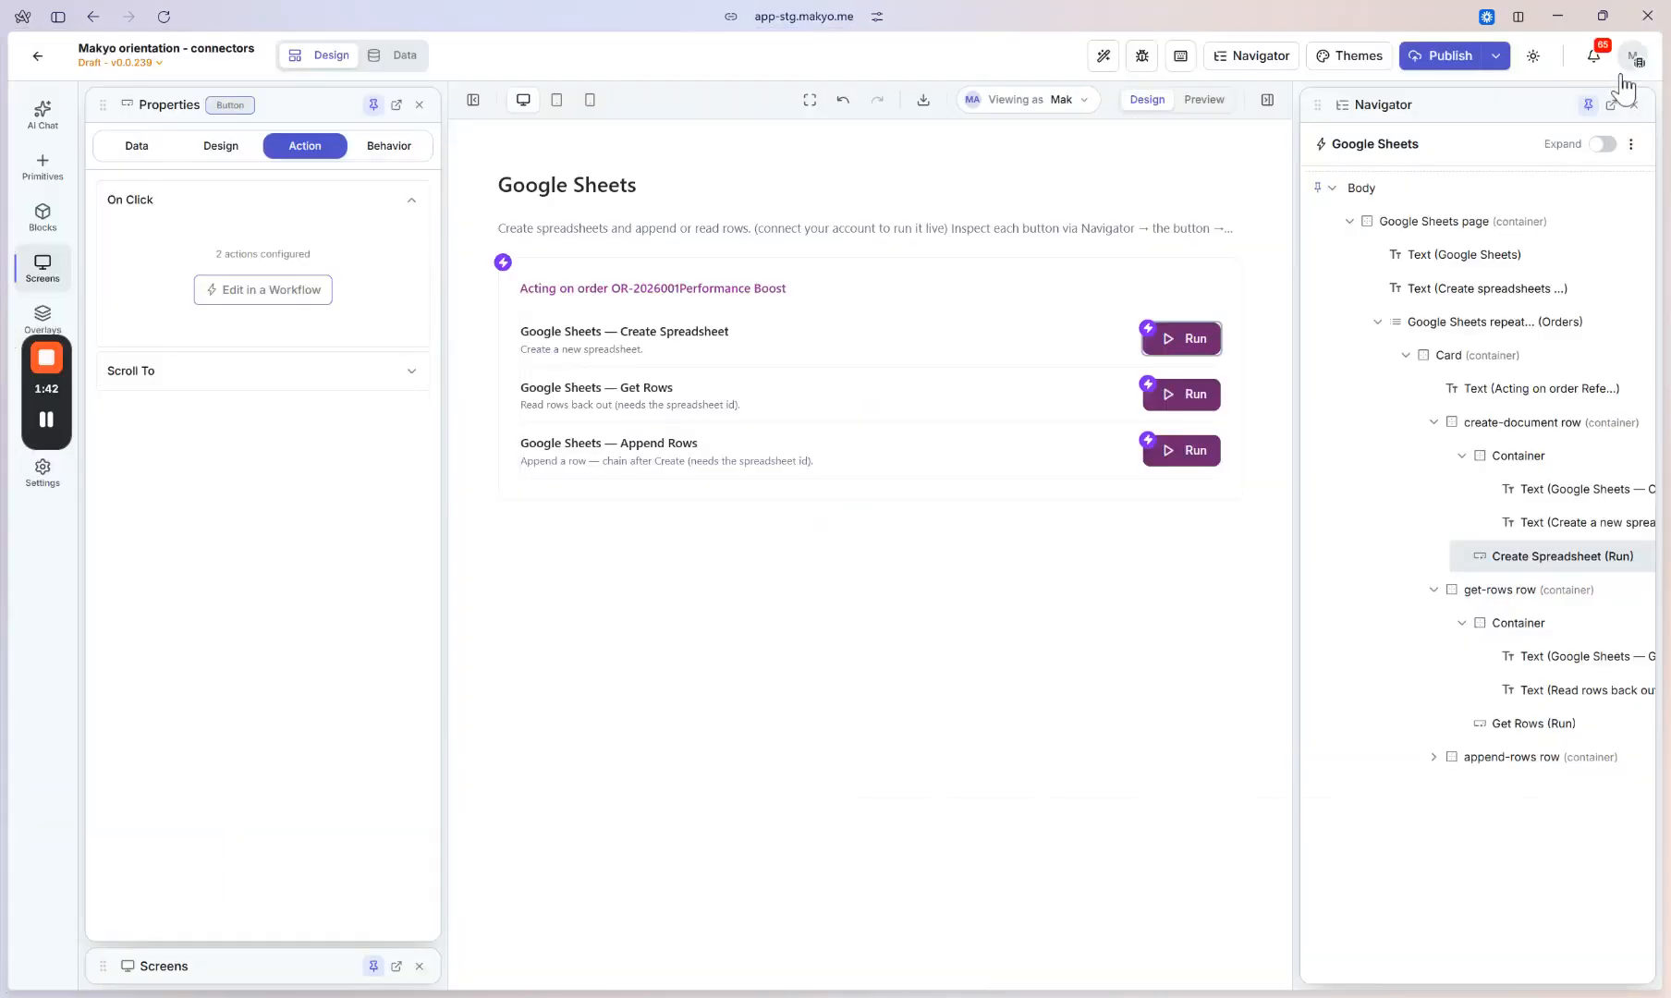
{"action": "left_click", "coordinate": [1186, 405]}
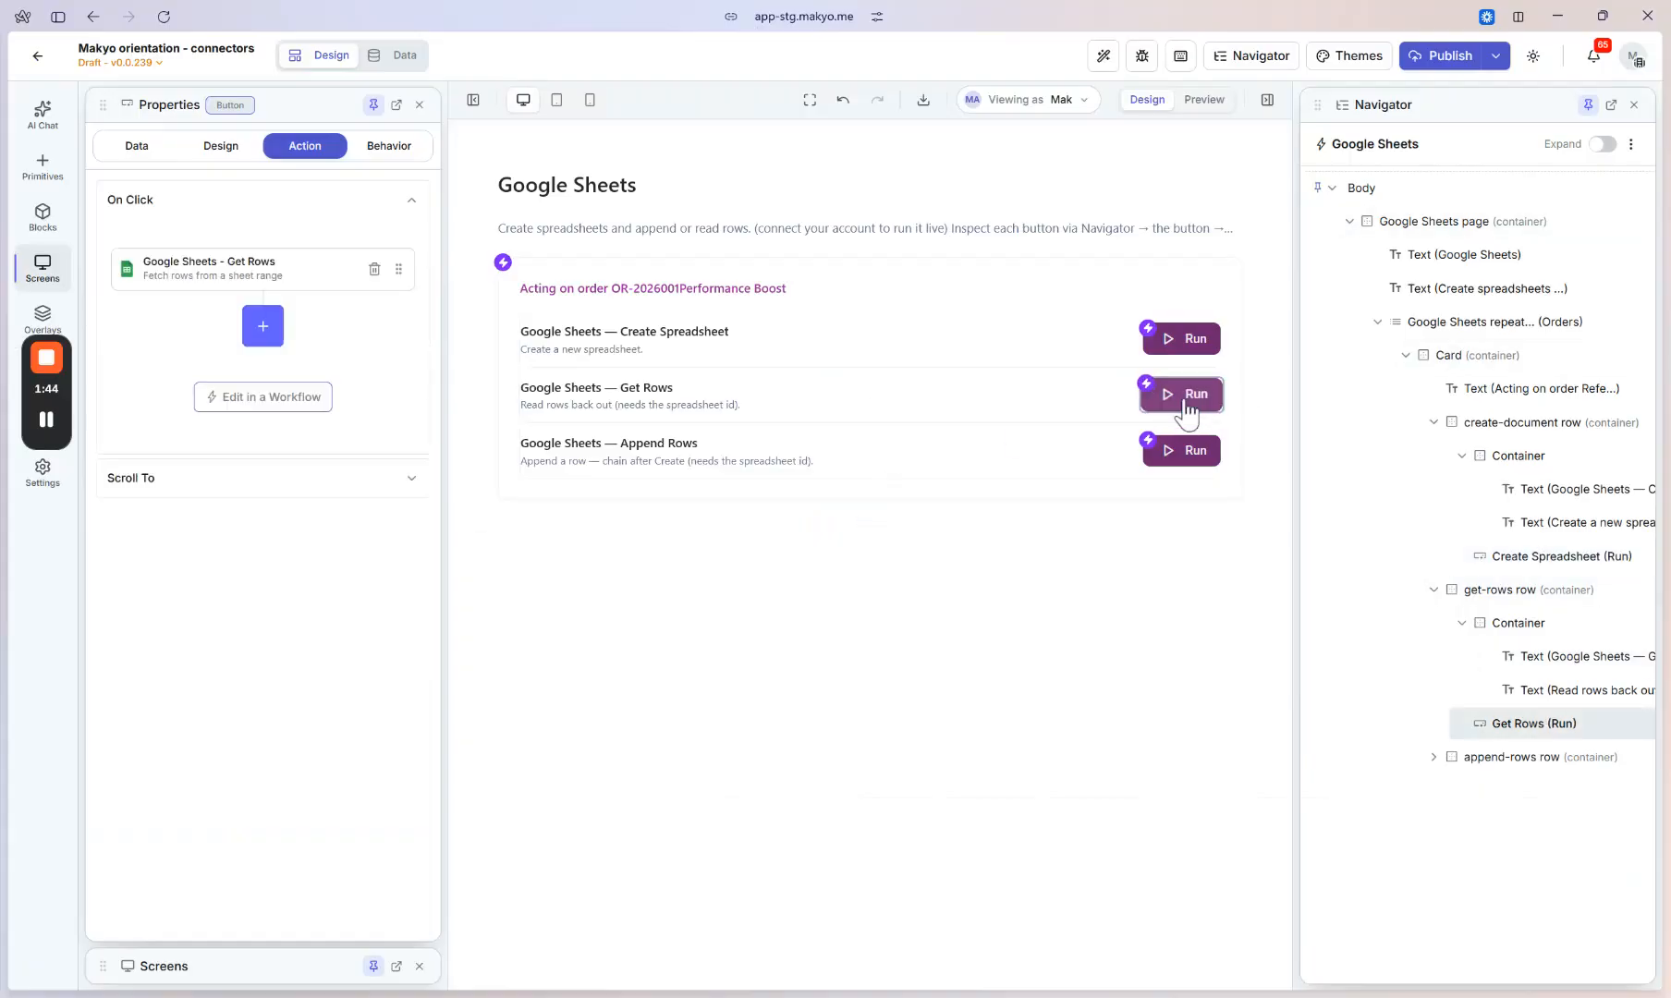
{"action": "left_click", "coordinate": [309, 421]}
{"action": "left_click", "coordinate": [925, 418]}
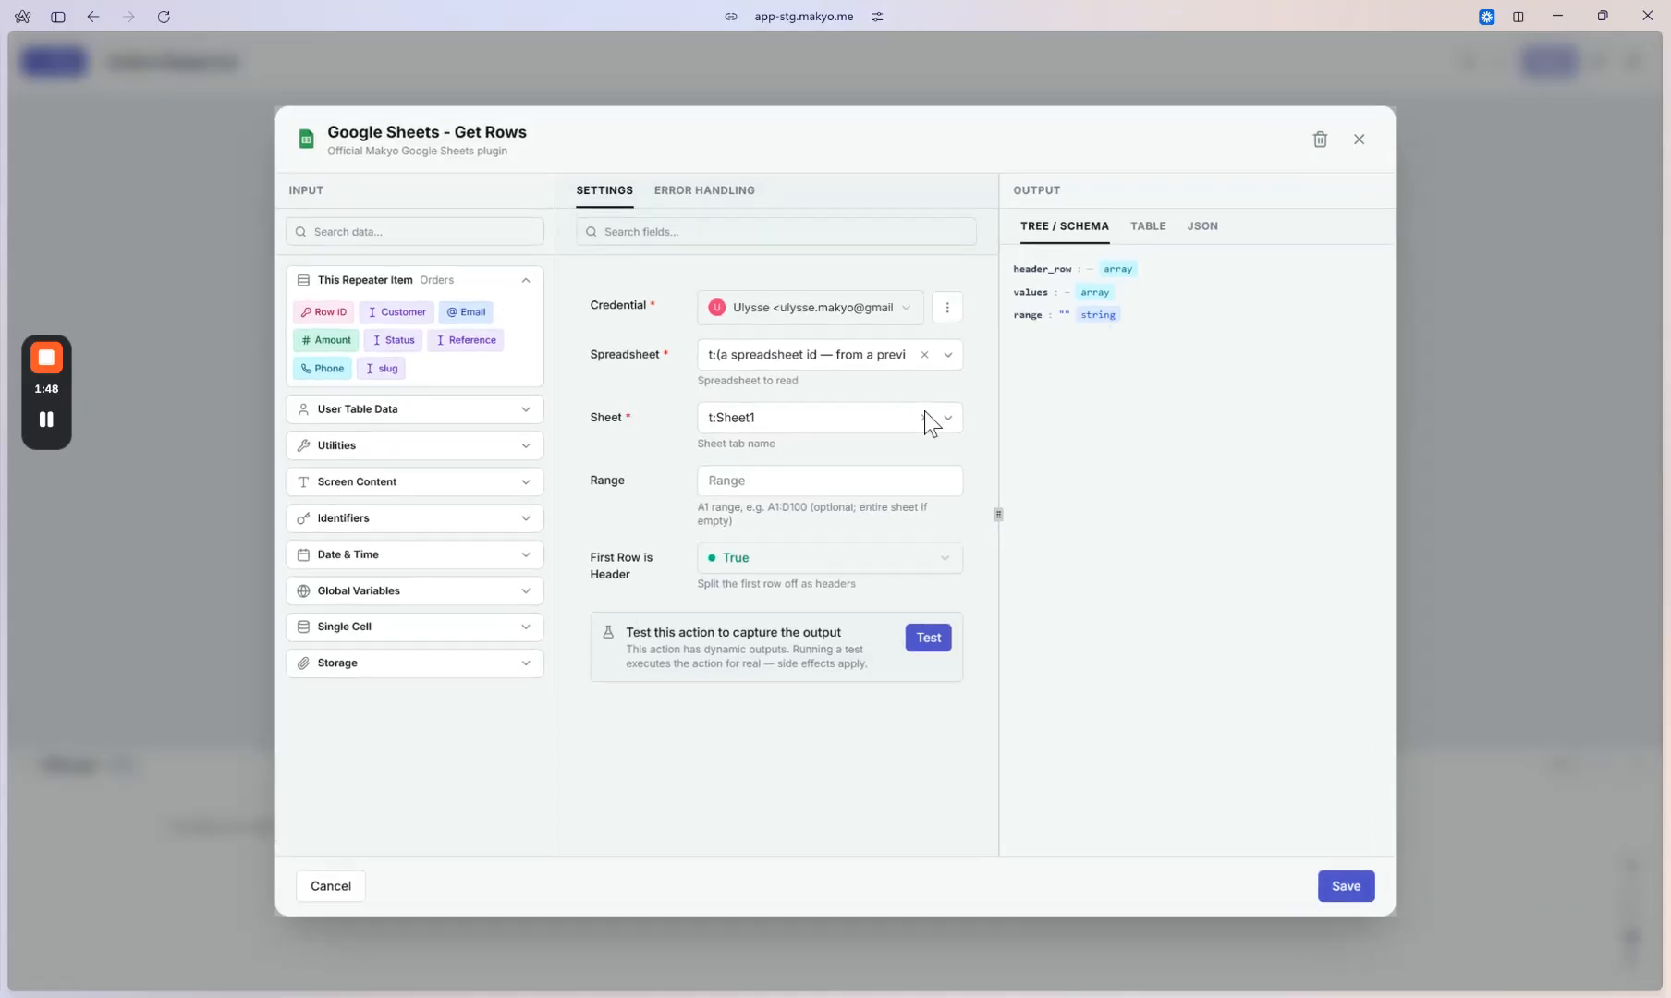
Set the Get Rows action's spreadsheet to Orders export and its sheet to Sheet1.
{"action": "left_click", "coordinate": [858, 356]}
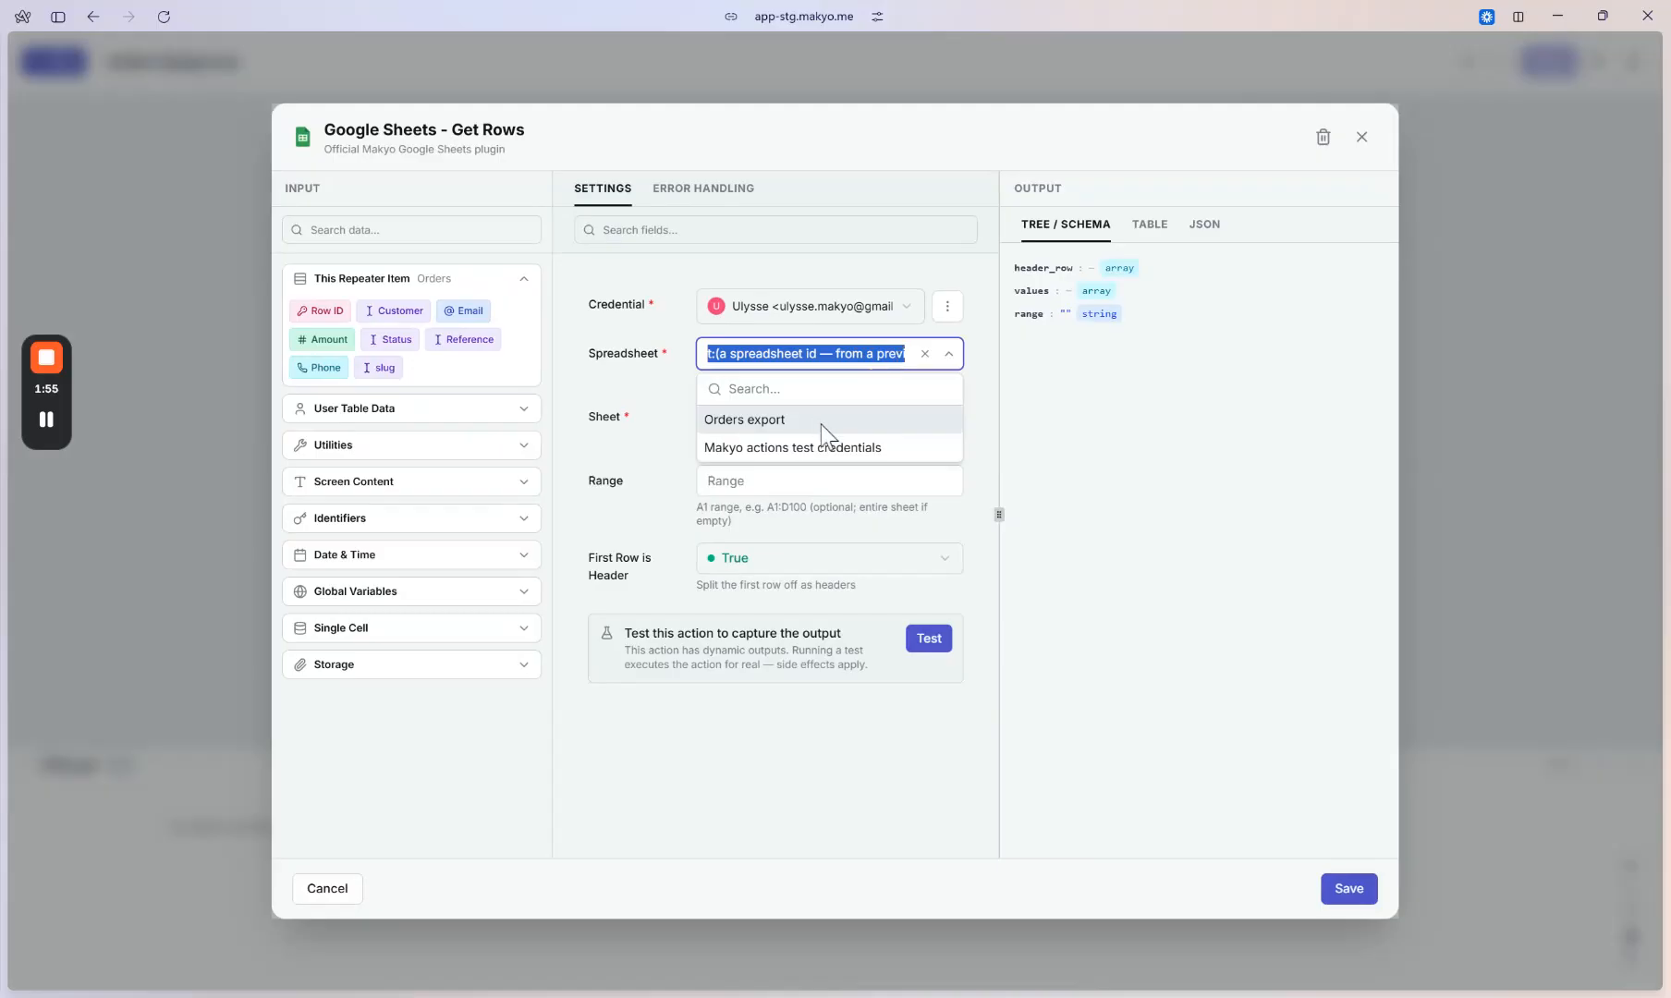
{"action": "left_click", "coordinate": [821, 424]}
{"action": "left_click", "coordinate": [837, 355]}
{"action": "left_click", "coordinate": [813, 359]}
{"action": "left_click_drag", "start_coordinate": [843, 356], "coordinate": [788, 355]}
{"action": "left_click", "coordinate": [782, 354]}
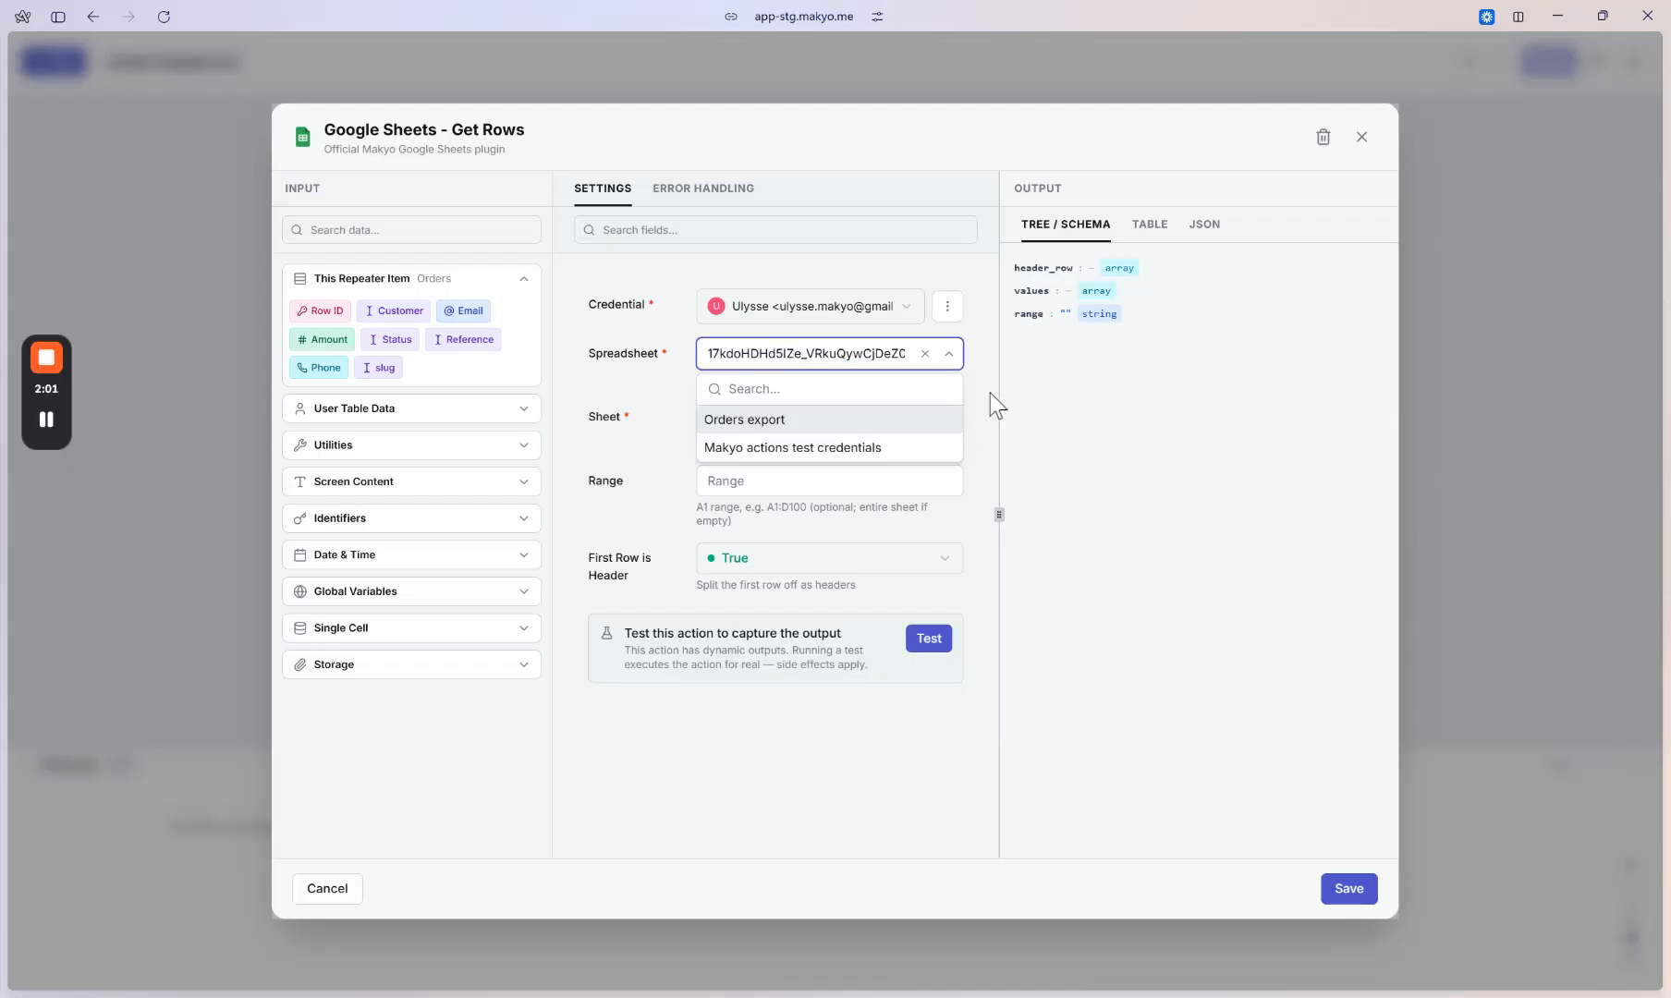
{"action": "left_click", "coordinate": [991, 395]}
{"action": "left_click", "coordinate": [949, 419]}
{"action": "left_click", "coordinate": [879, 484]}
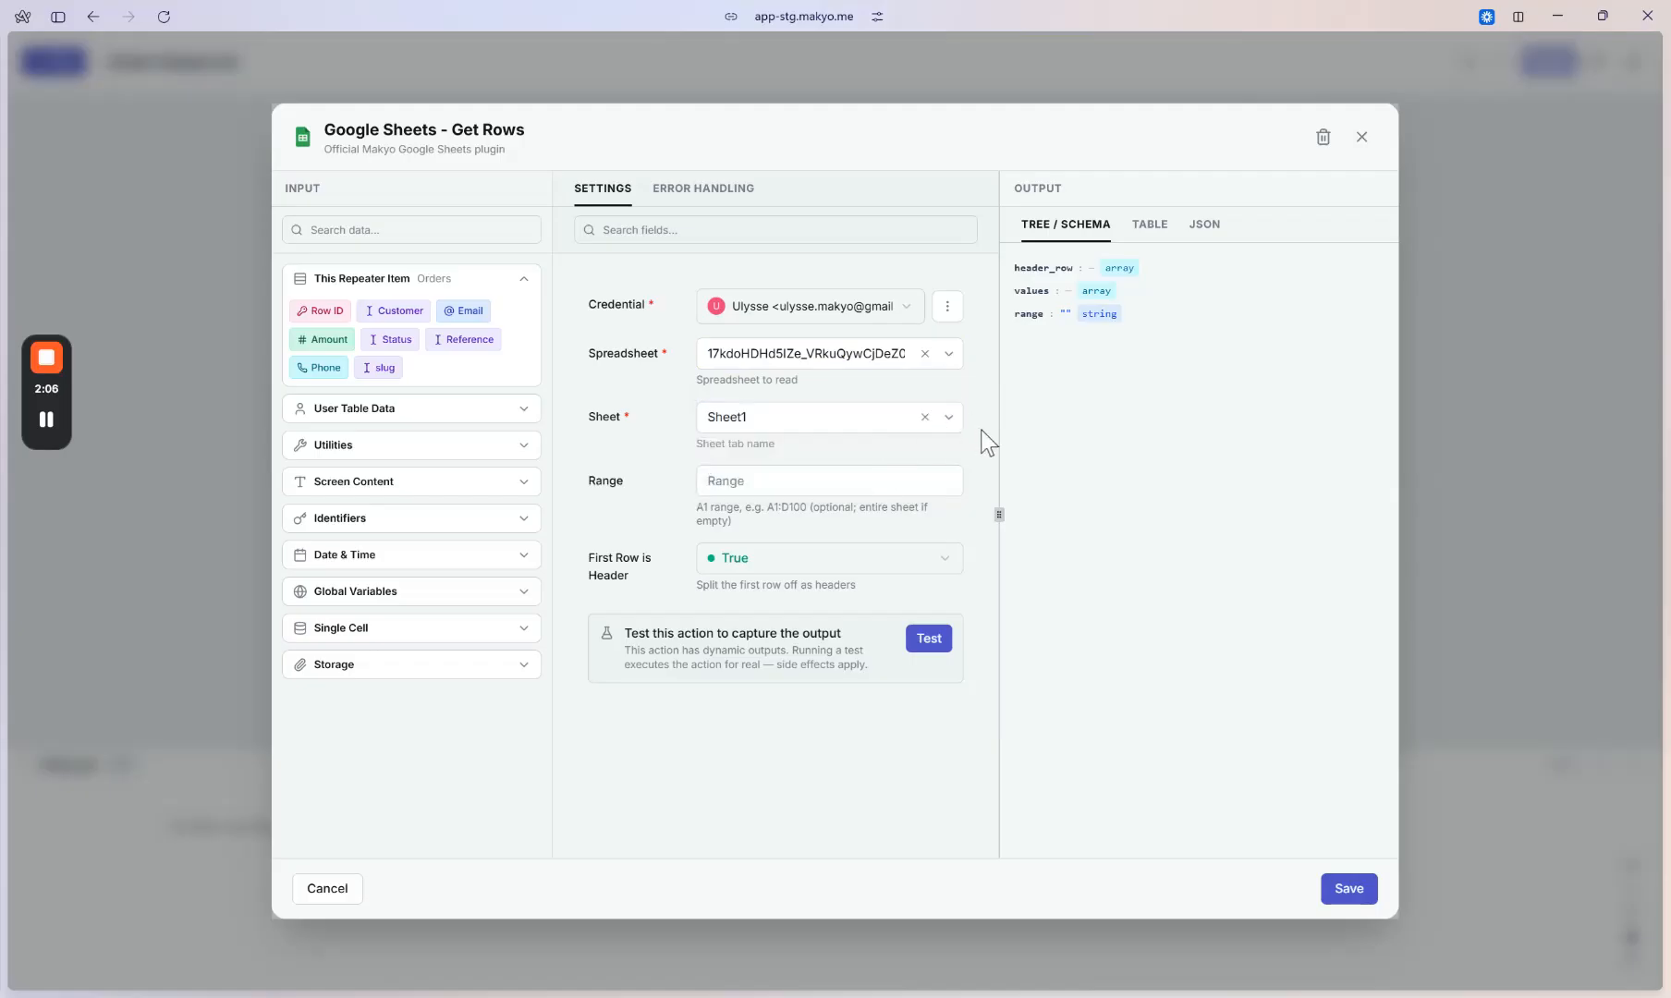
Test the Get Rows action with the range left empty, then save it and close the workflow.
{"action": "left_click", "coordinate": [901, 483]}
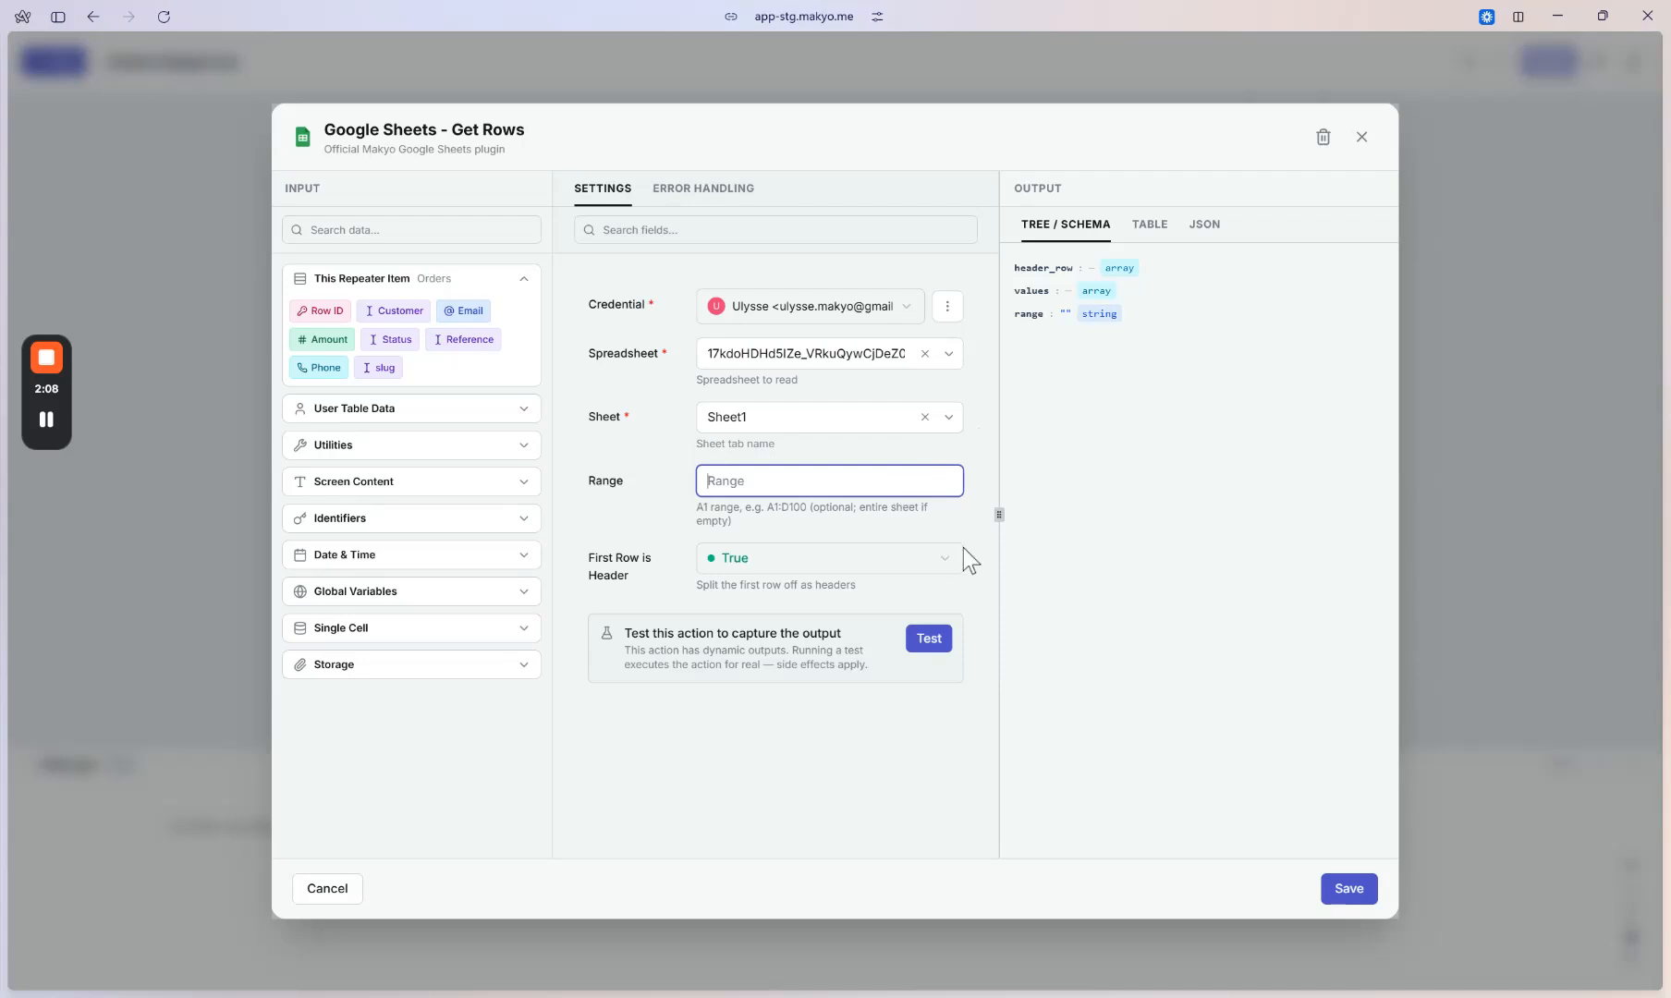
{"action": "left_click", "coordinate": [992, 610]}
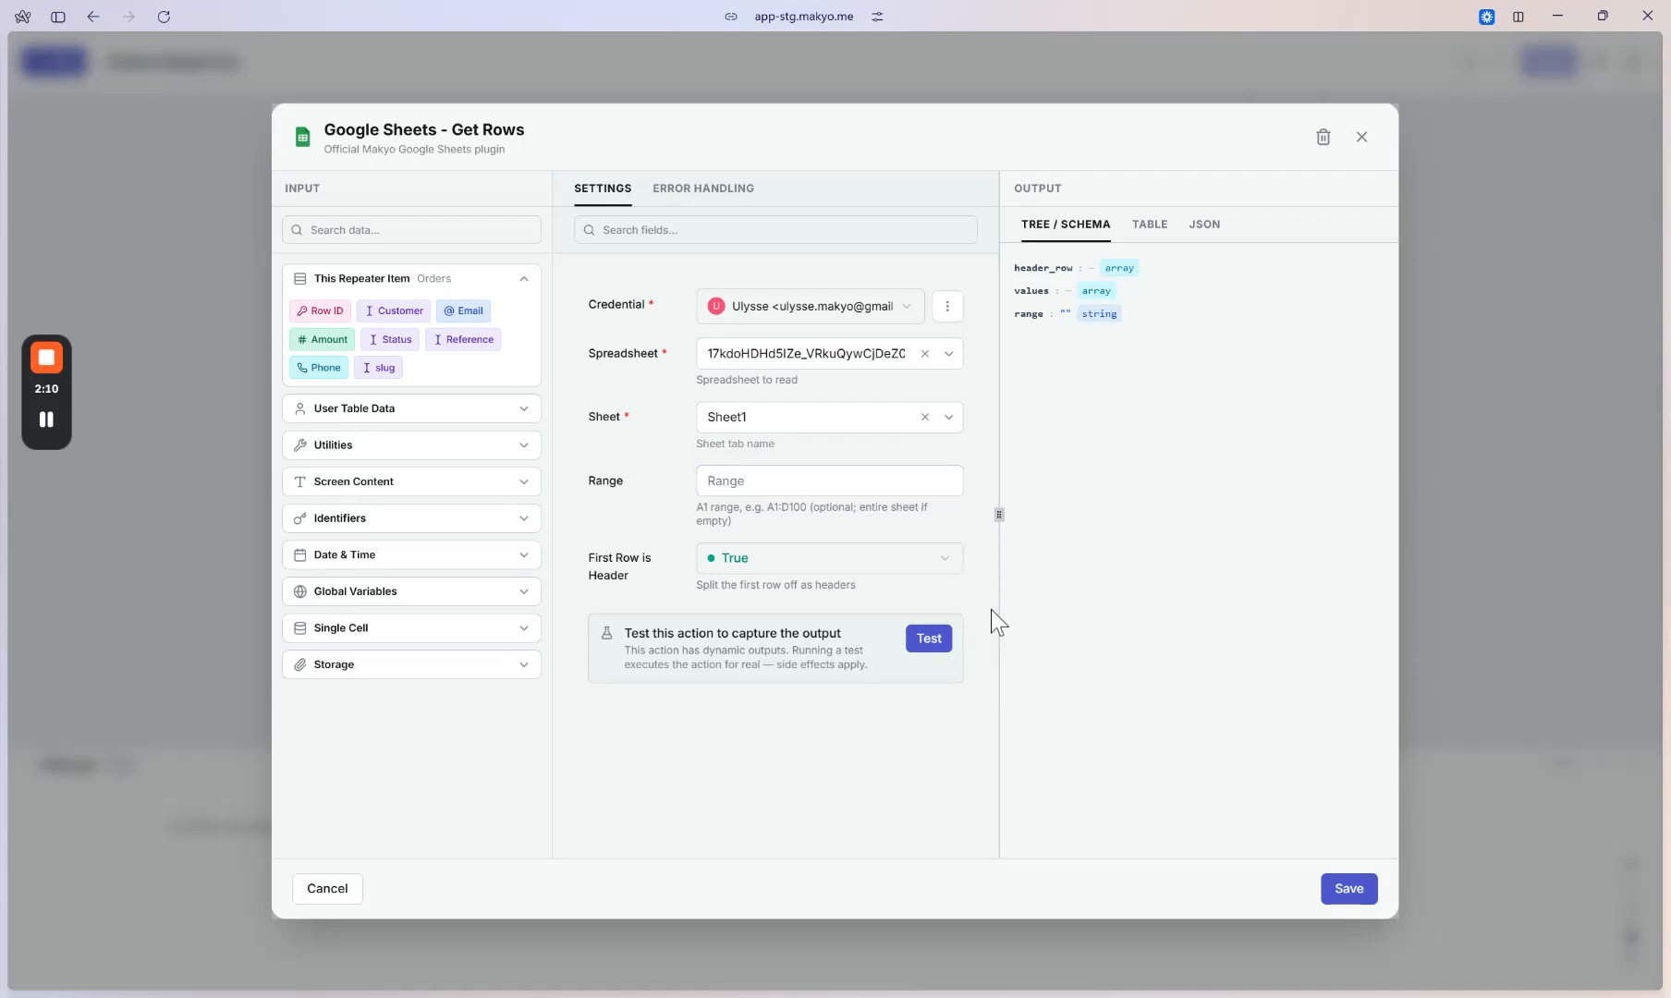
{"action": "left_click", "coordinate": [929, 650]}
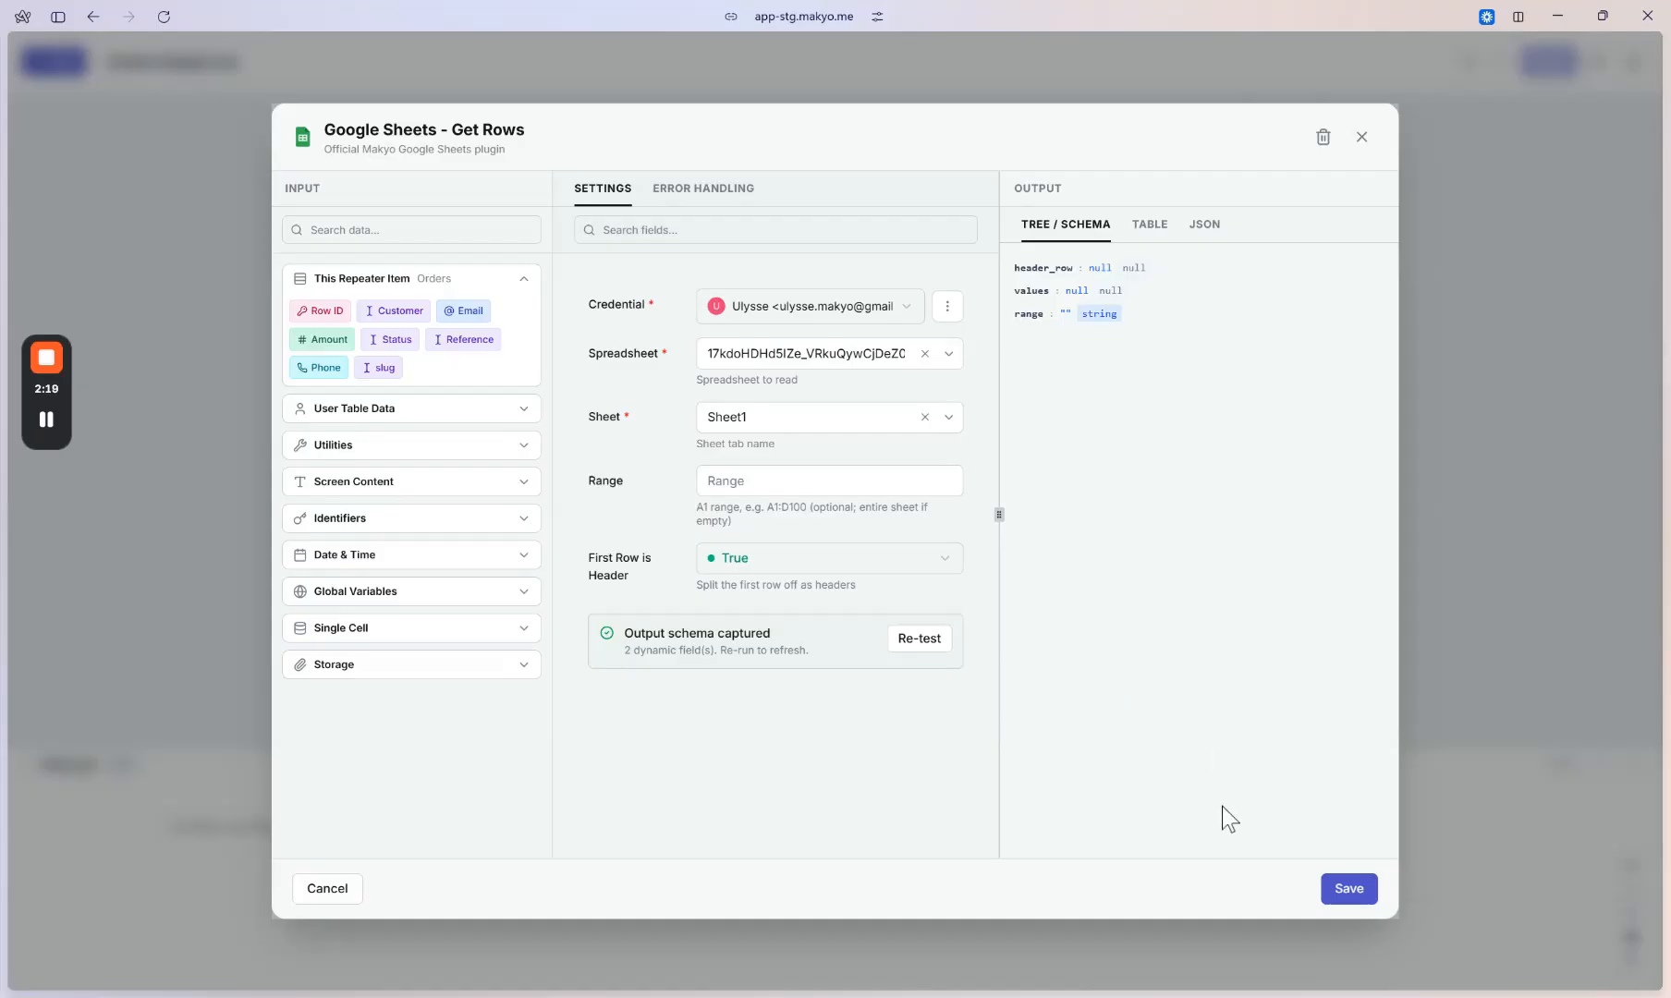
{"action": "left_click", "coordinate": [1361, 891]}
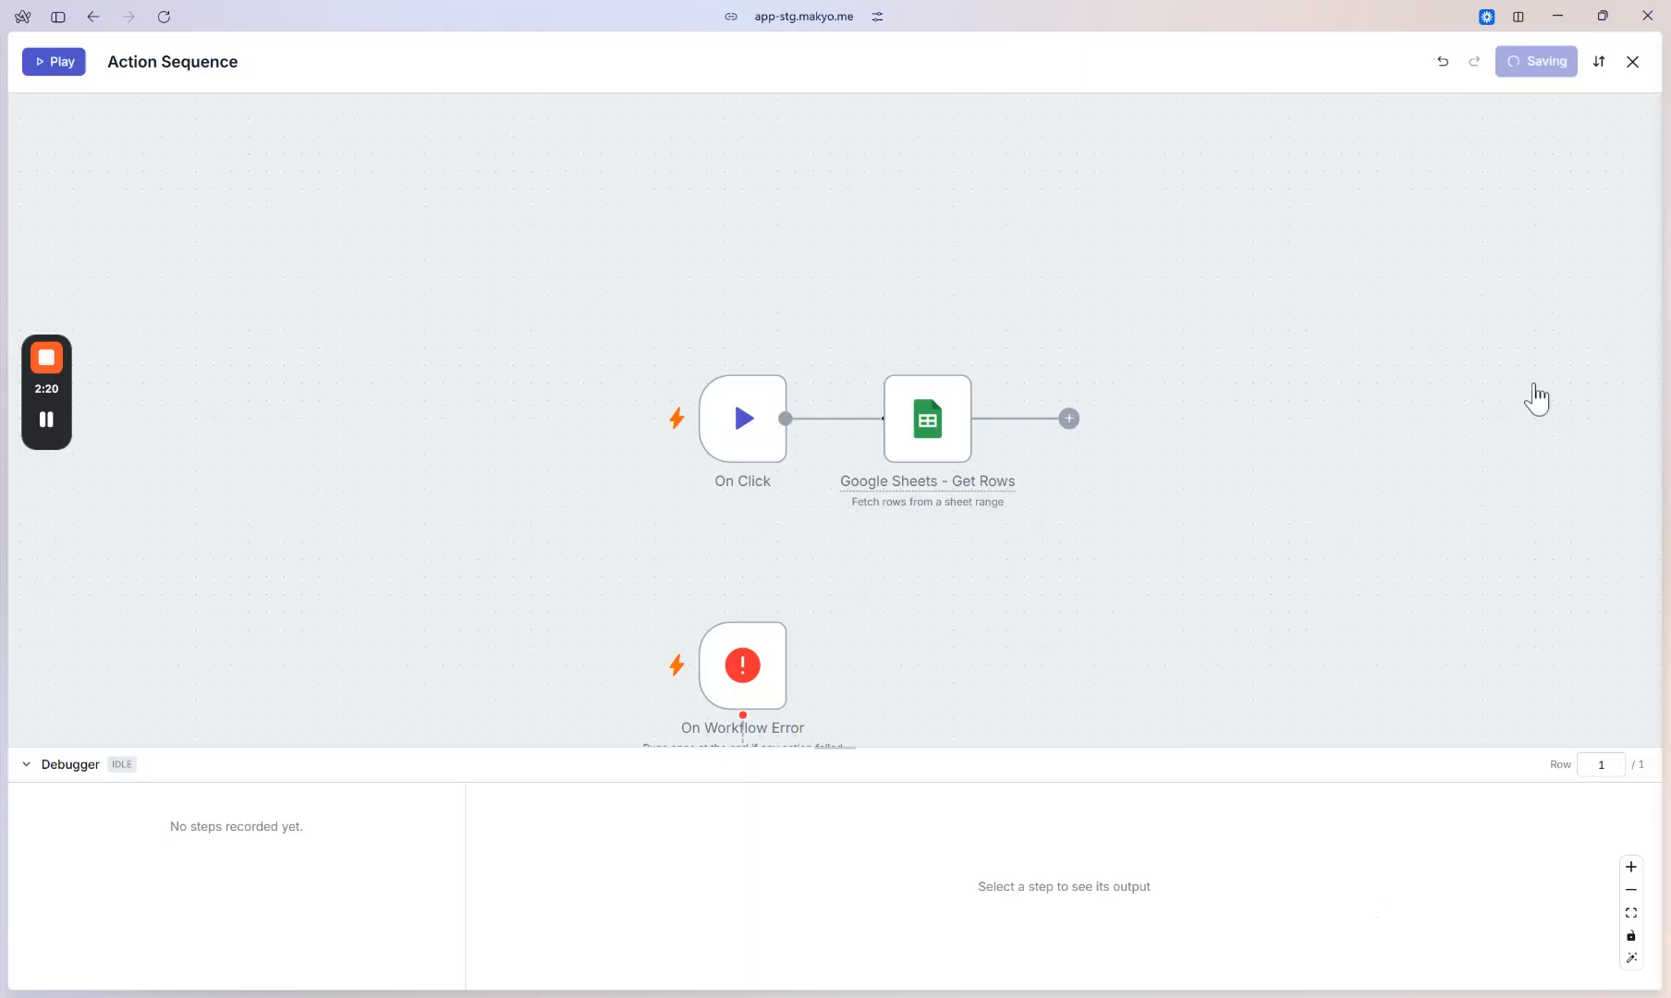
{"action": "left_click", "coordinate": [1632, 61]}
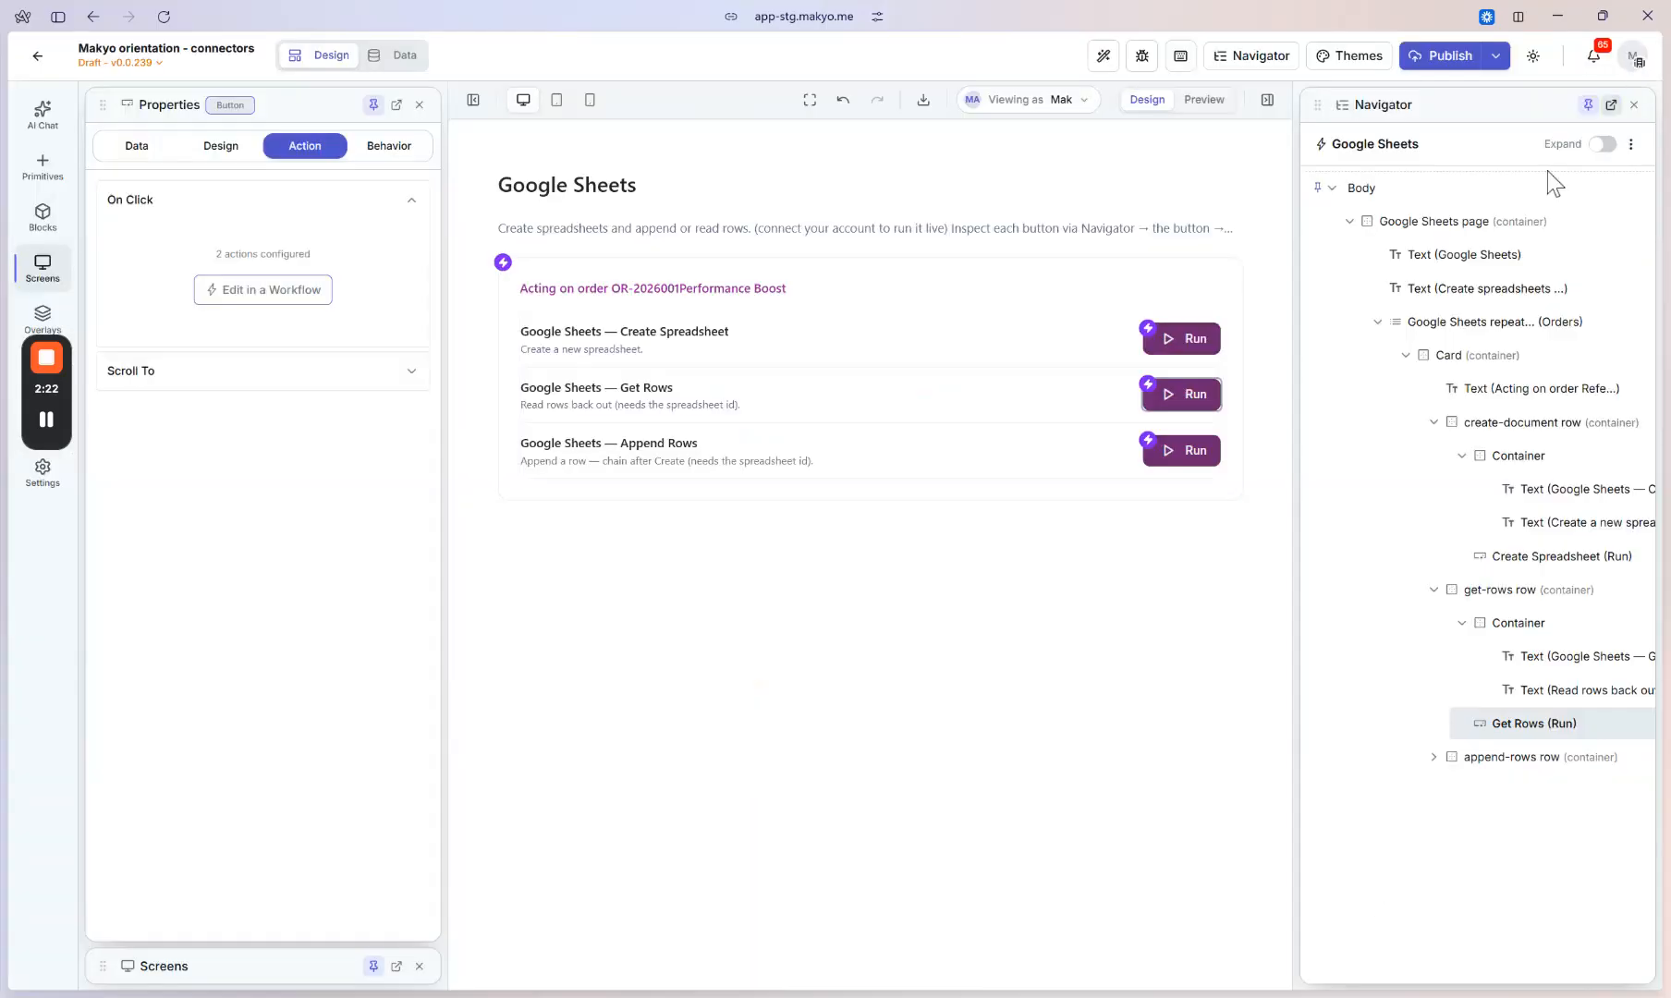
In the Append Rows button's workflow action, set the spreadsheet to the copied Orders export id and the sheet to Sheet1.
{"action": "left_click", "coordinate": [1193, 454]}
{"action": "left_click", "coordinate": [296, 297]}
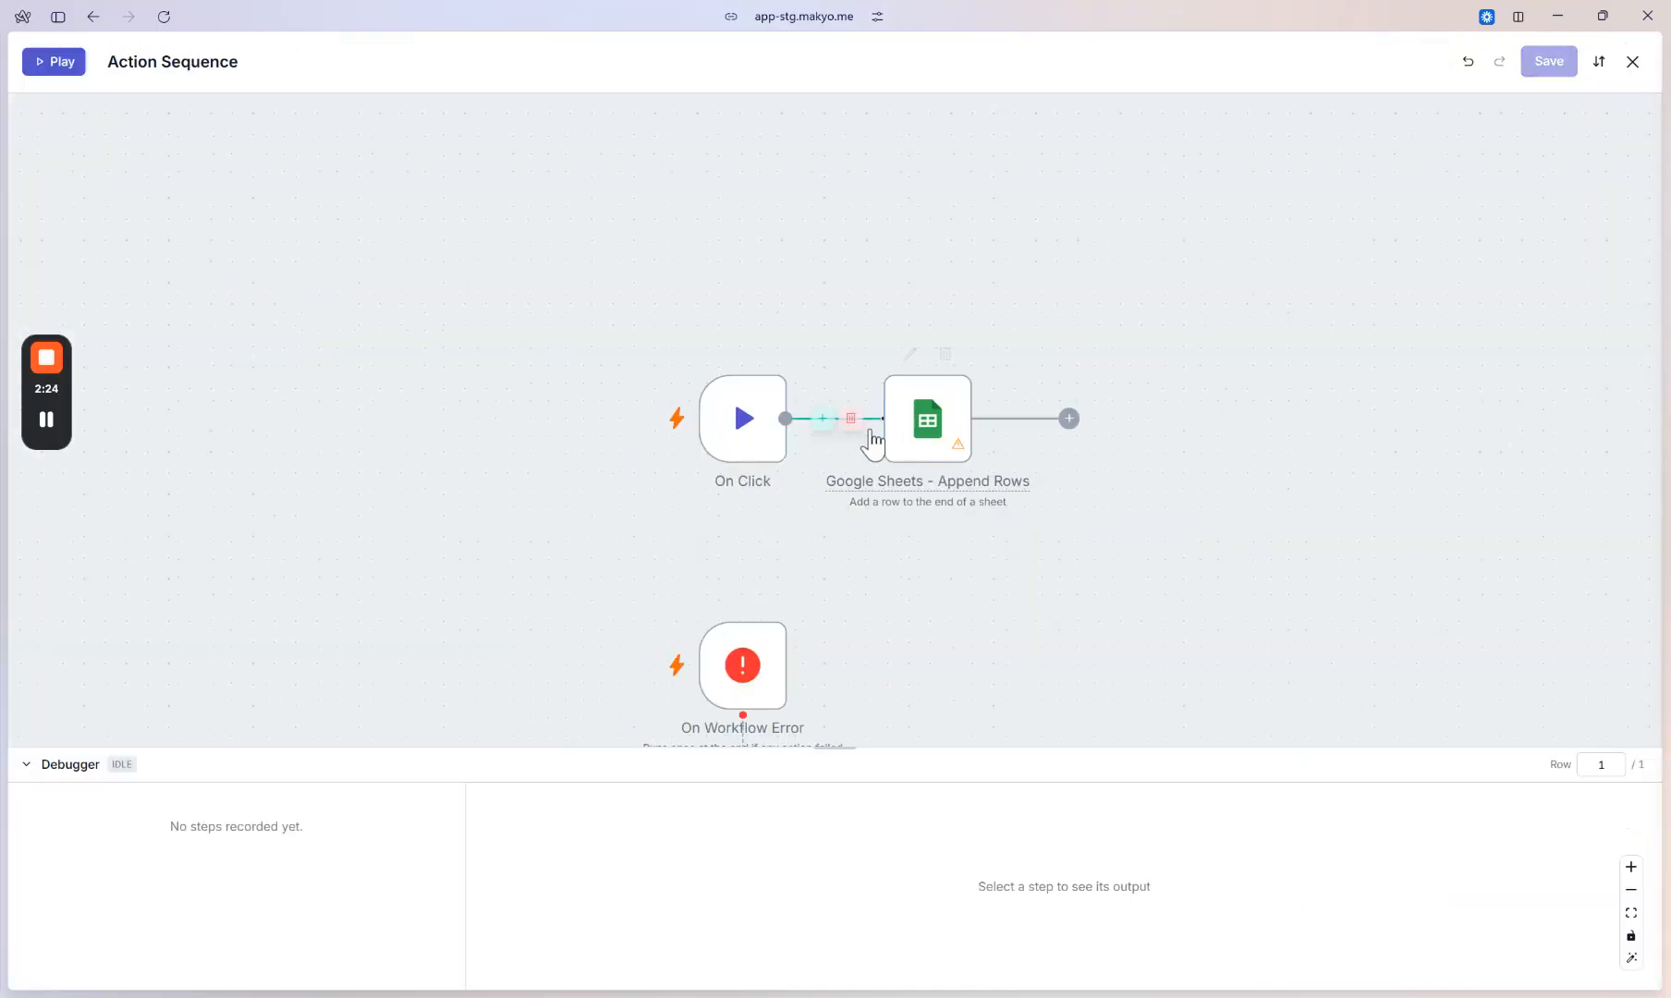
{"action": "left_click", "coordinate": [948, 434]}
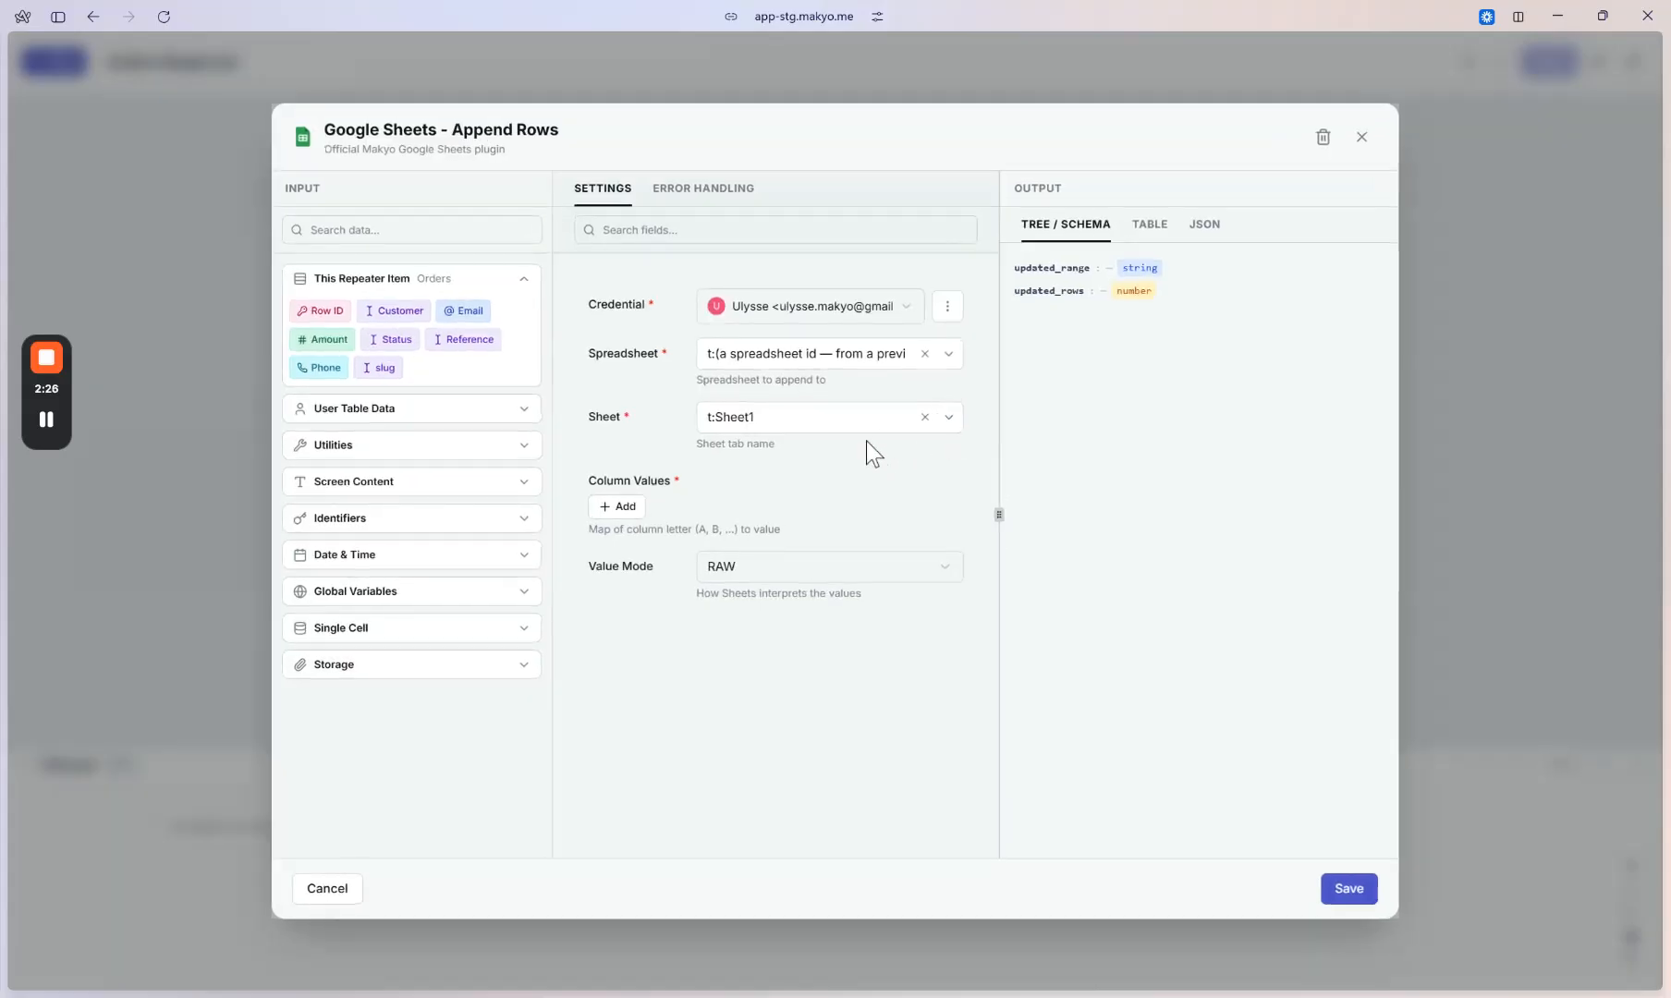
{"action": "left_click", "coordinate": [825, 354]}
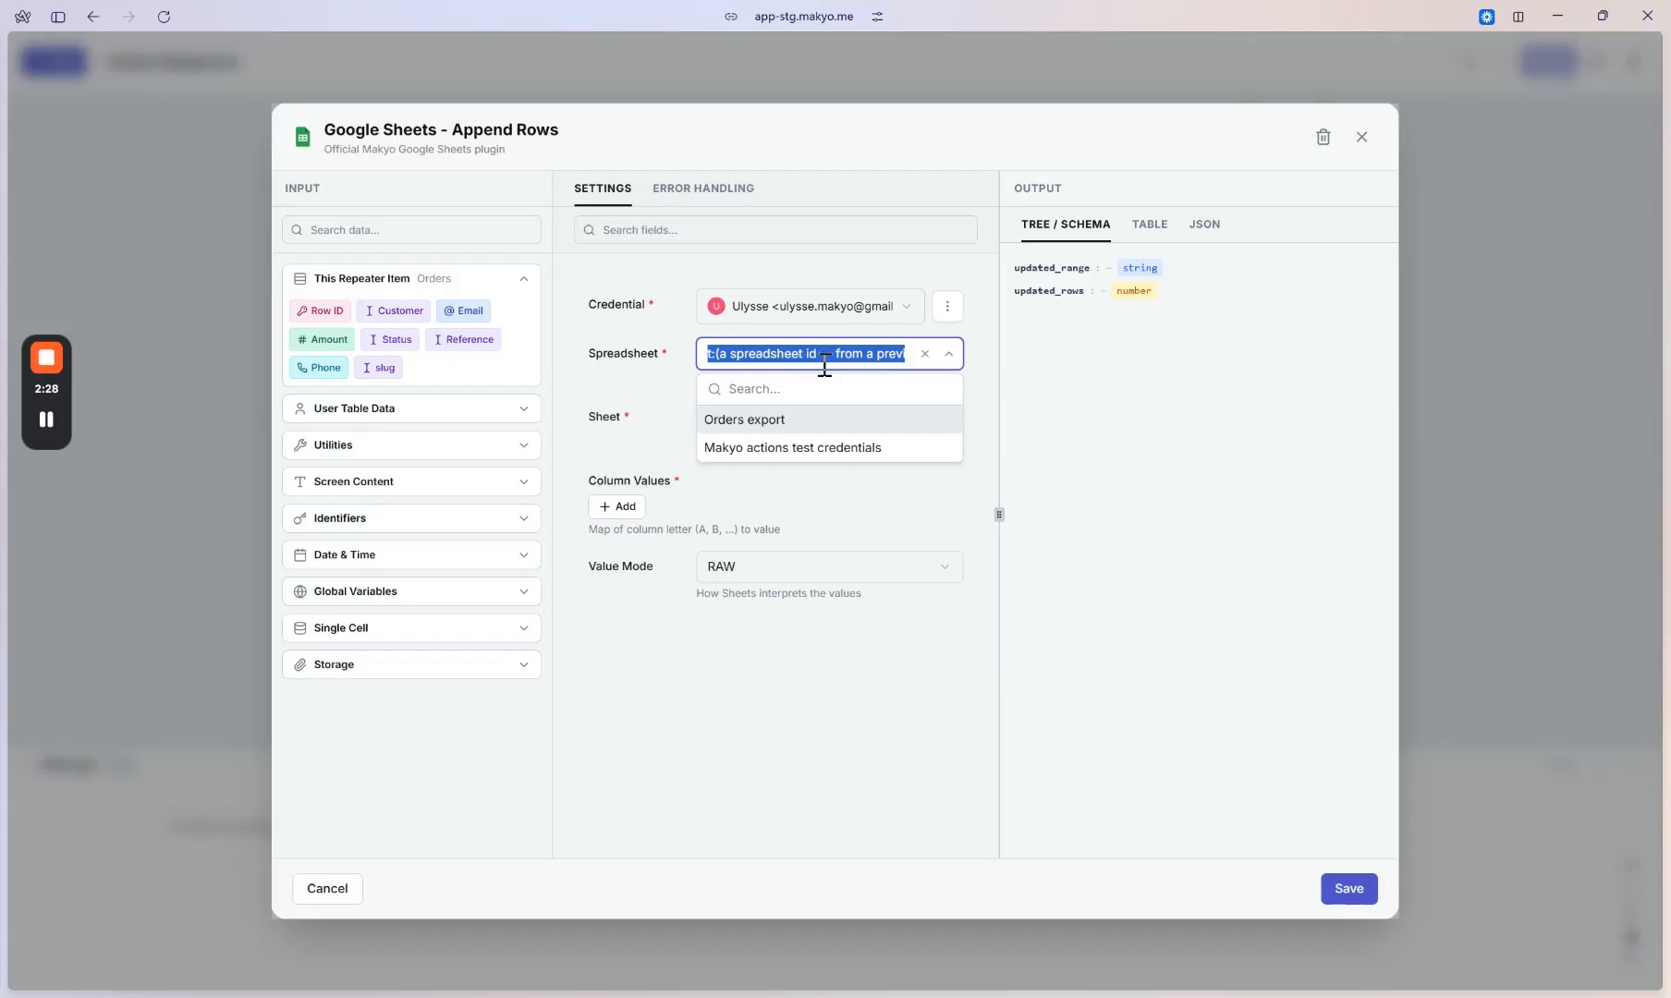
{"action": "key", "text": "ctrl+v"}
{"action": "left_click", "coordinate": [879, 686]}
{"action": "left_click", "coordinate": [948, 421]}
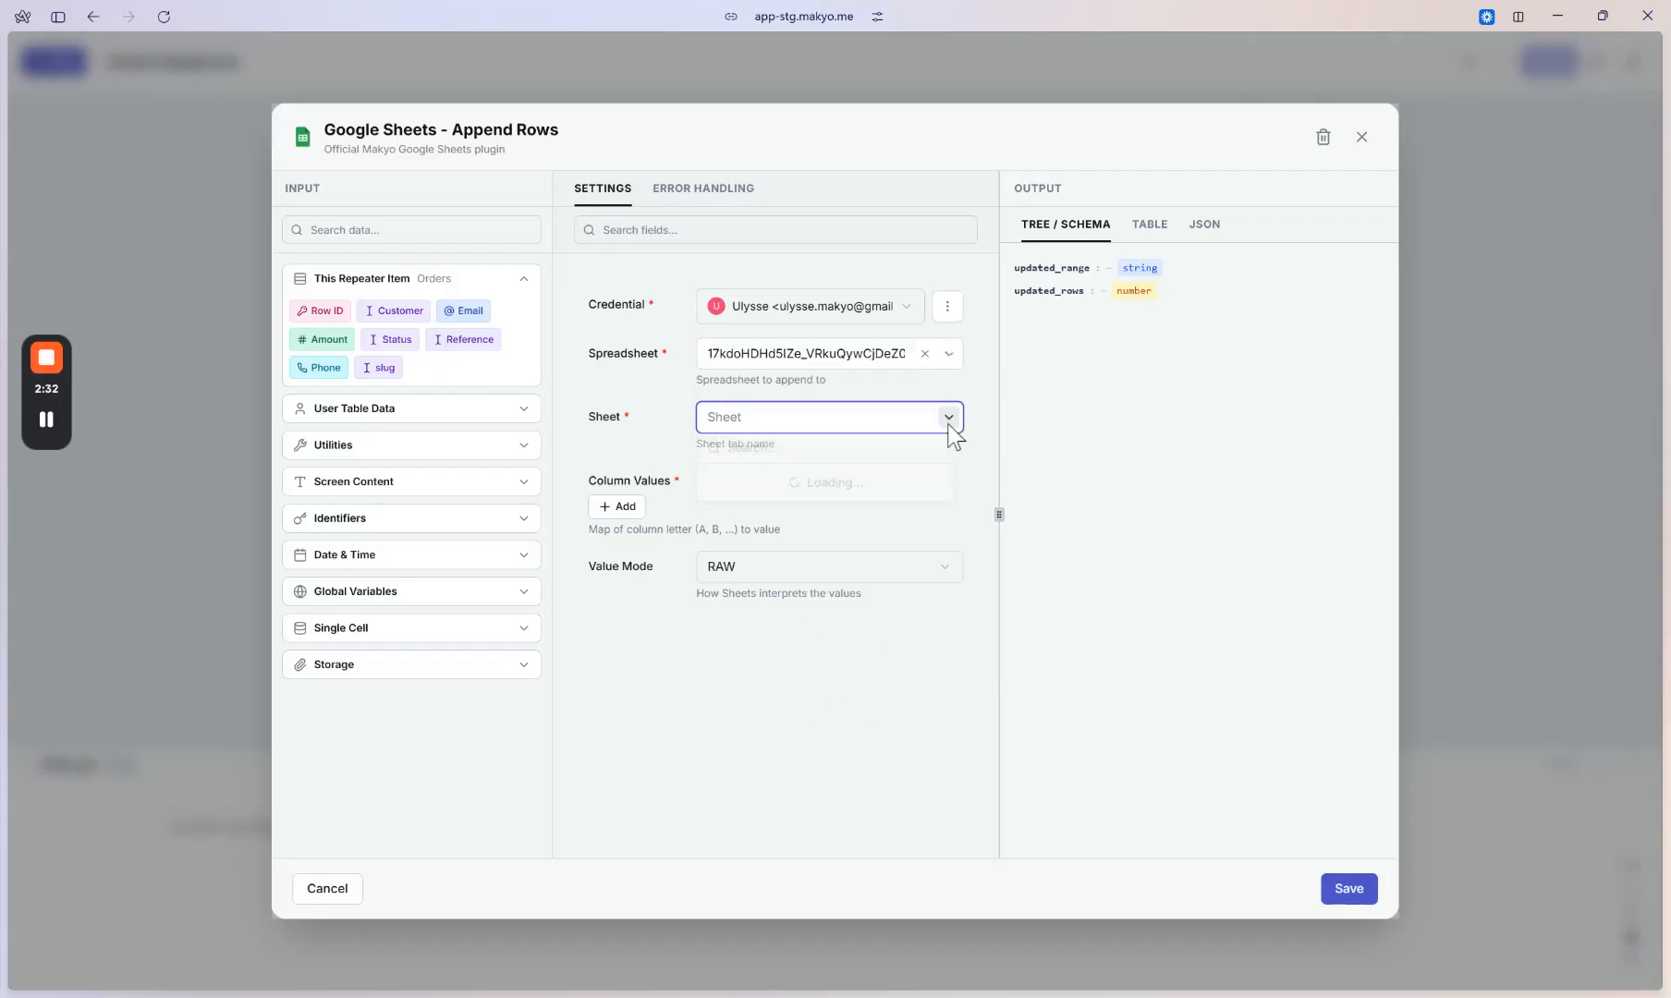
{"action": "left_click", "coordinate": [885, 493]}
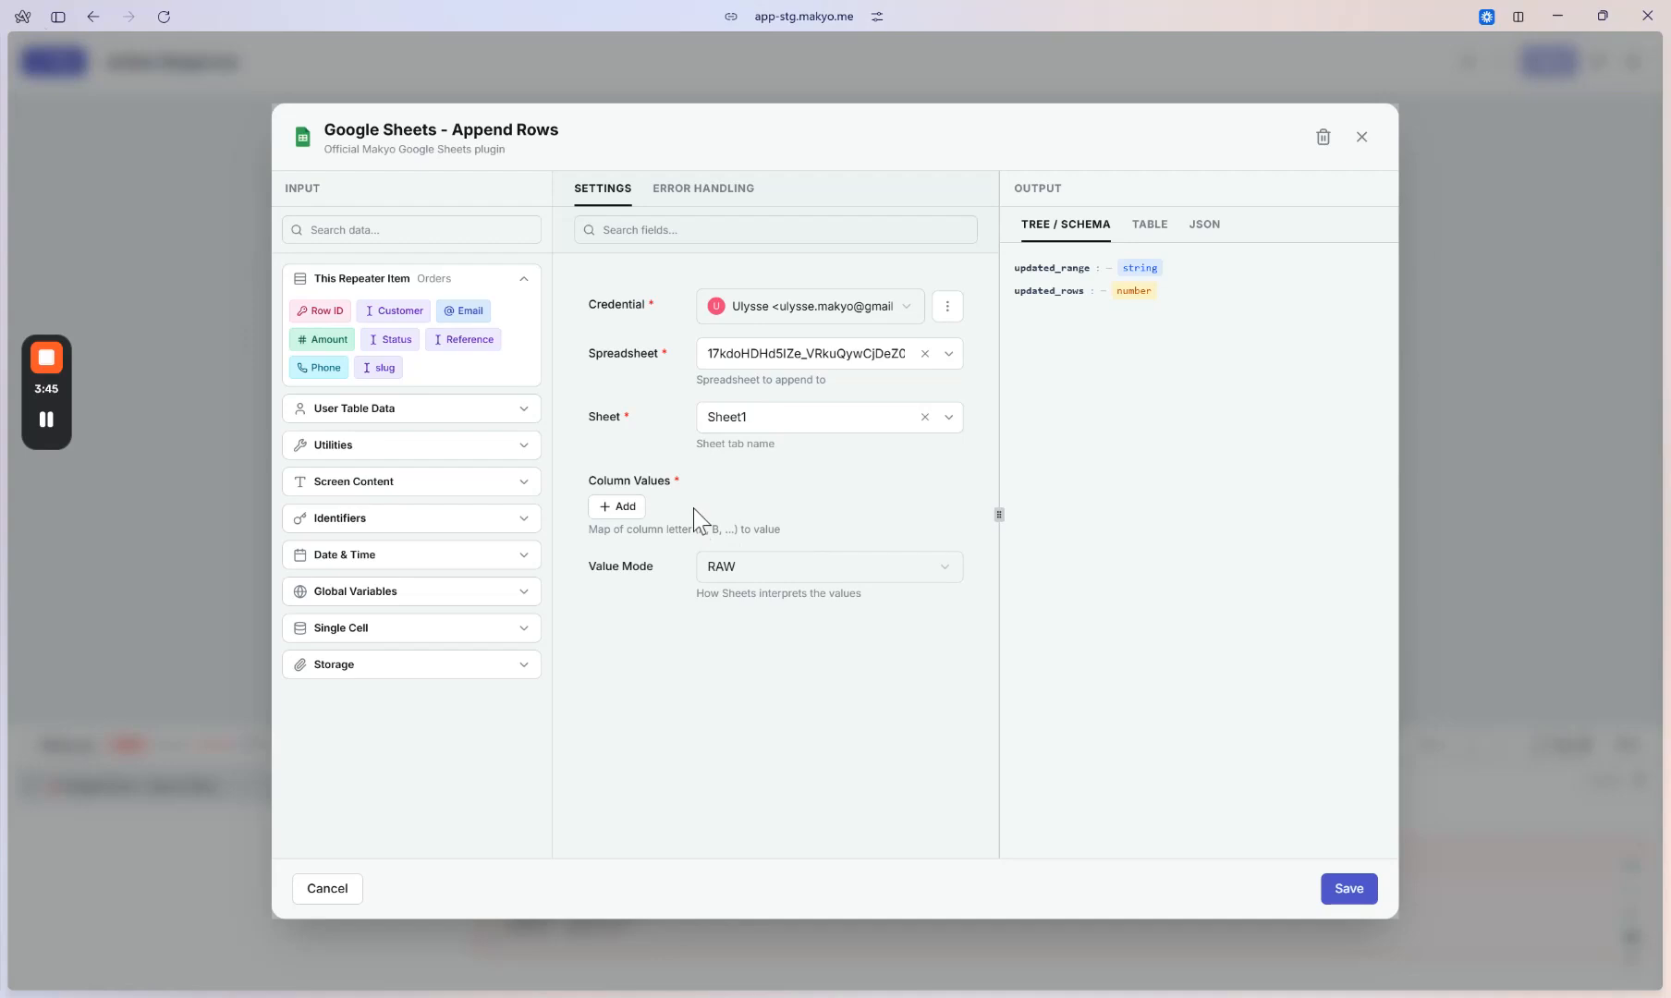
Enter the headers Email, Customer and Row ID in A1:C1 of the Orders export spreadsheet, then return to the Makyo app.
{"action": "mouse_move", "coordinate": [3, 708]}
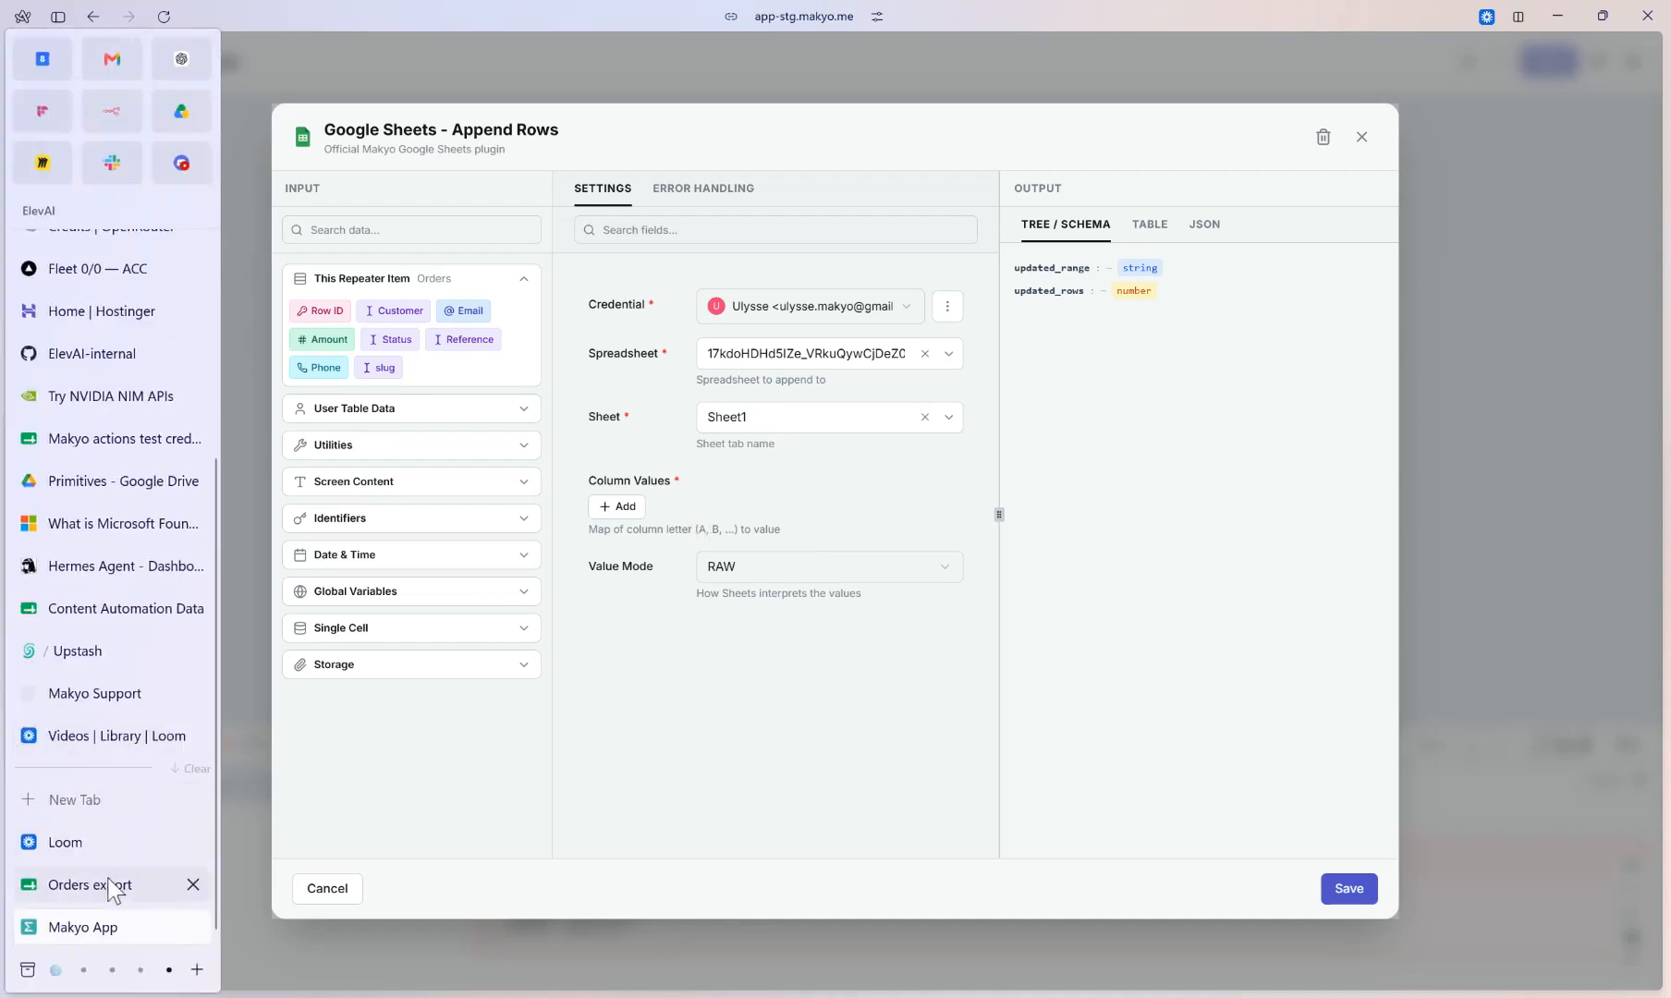
{"action": "left_click", "coordinate": [112, 885]}
{"action": "type", "text": "Email"}
{"action": "key", "text": "Tab"}
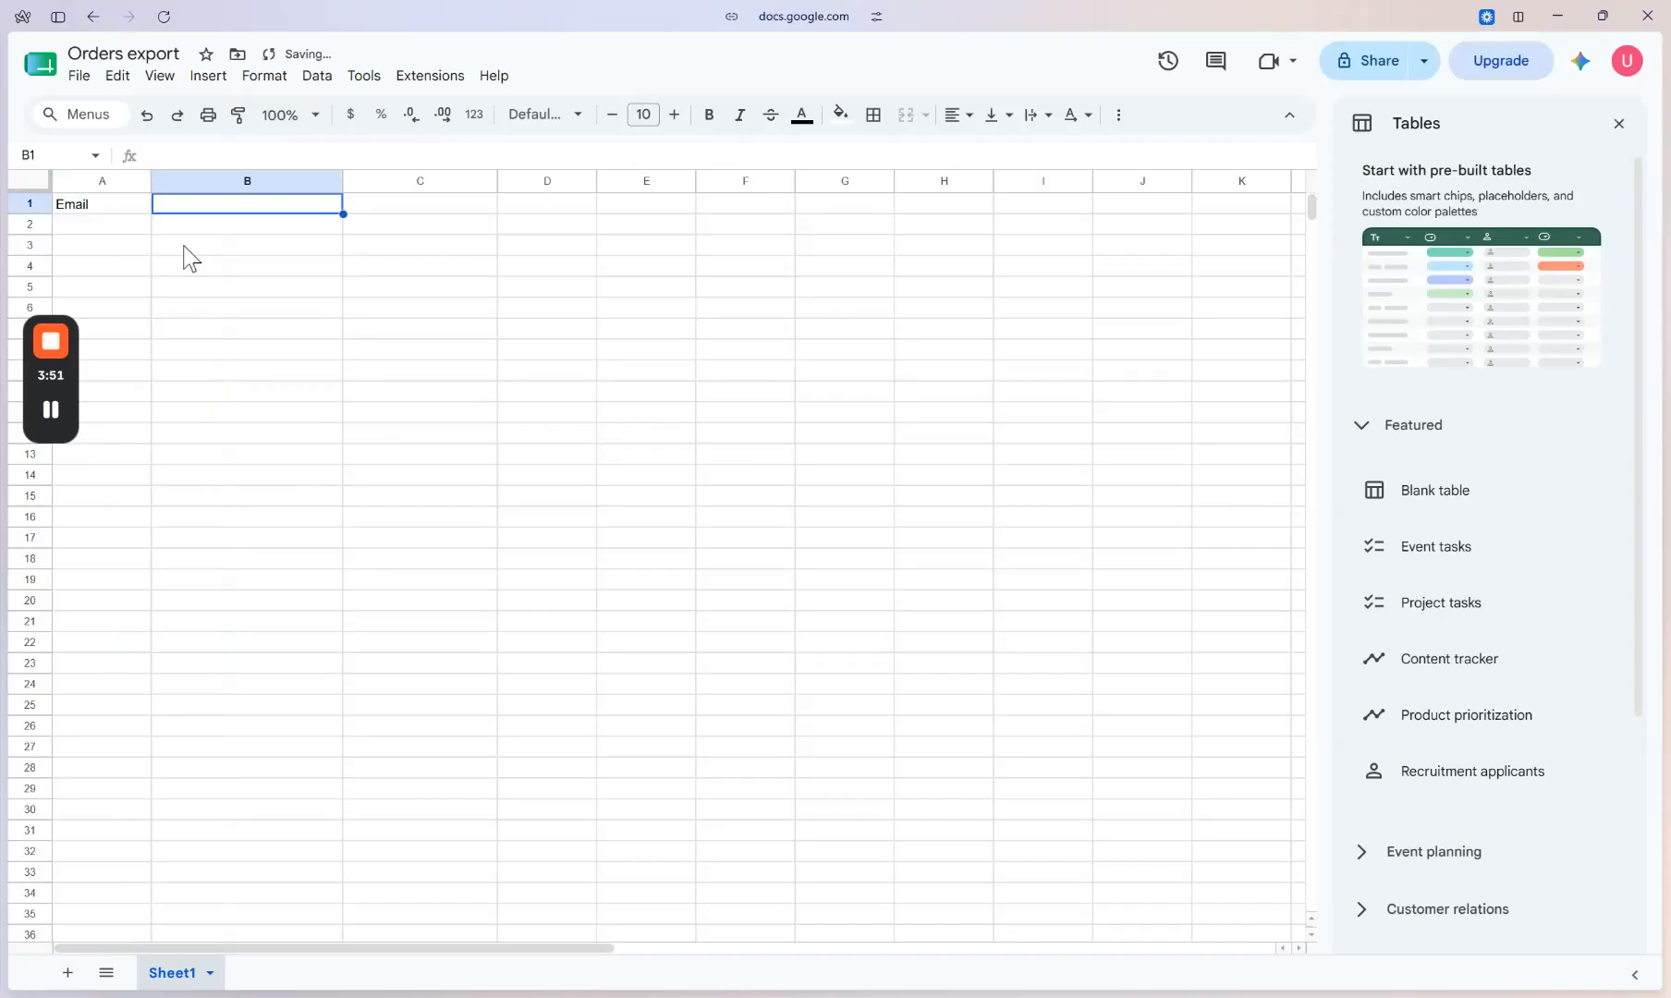
{"action": "type", "text": "Customer"}
{"action": "key", "text": "Return"}
{"action": "key", "text": "Up"}
{"action": "key", "text": "Right"}
{"action": "type", "text": "Row ID"}
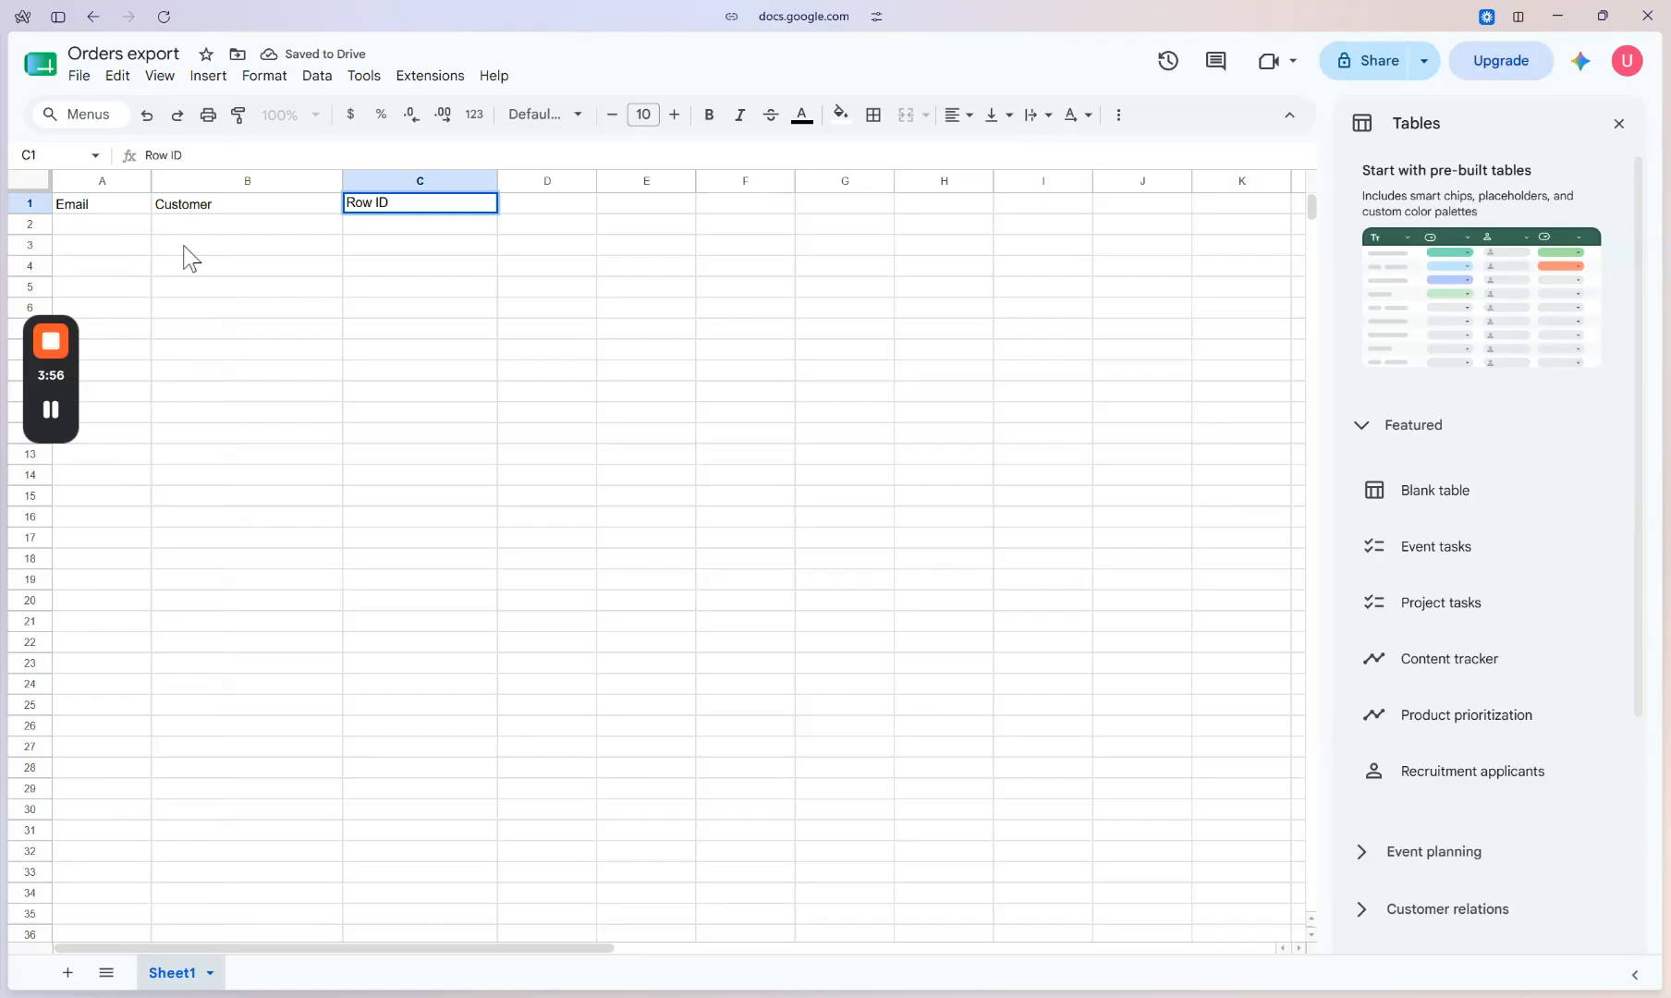
{"action": "key", "text": "Return"}
{"action": "mouse_move", "coordinate": [11, 441]}
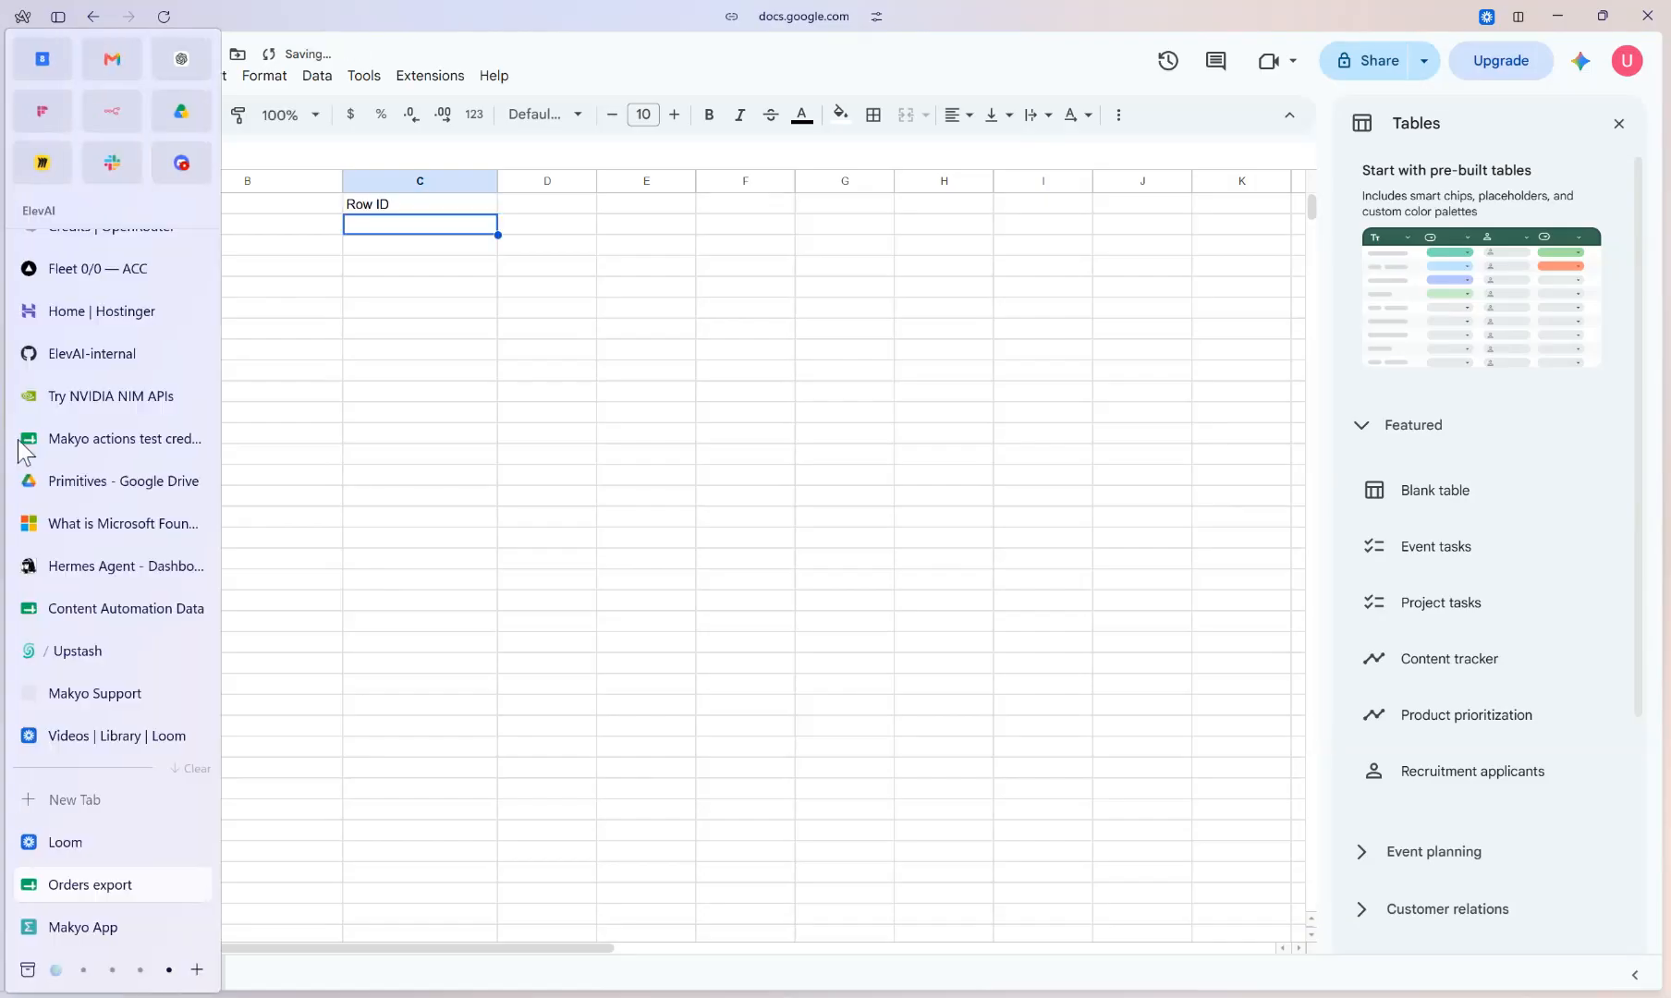
{"action": "left_click", "coordinate": [79, 923]}
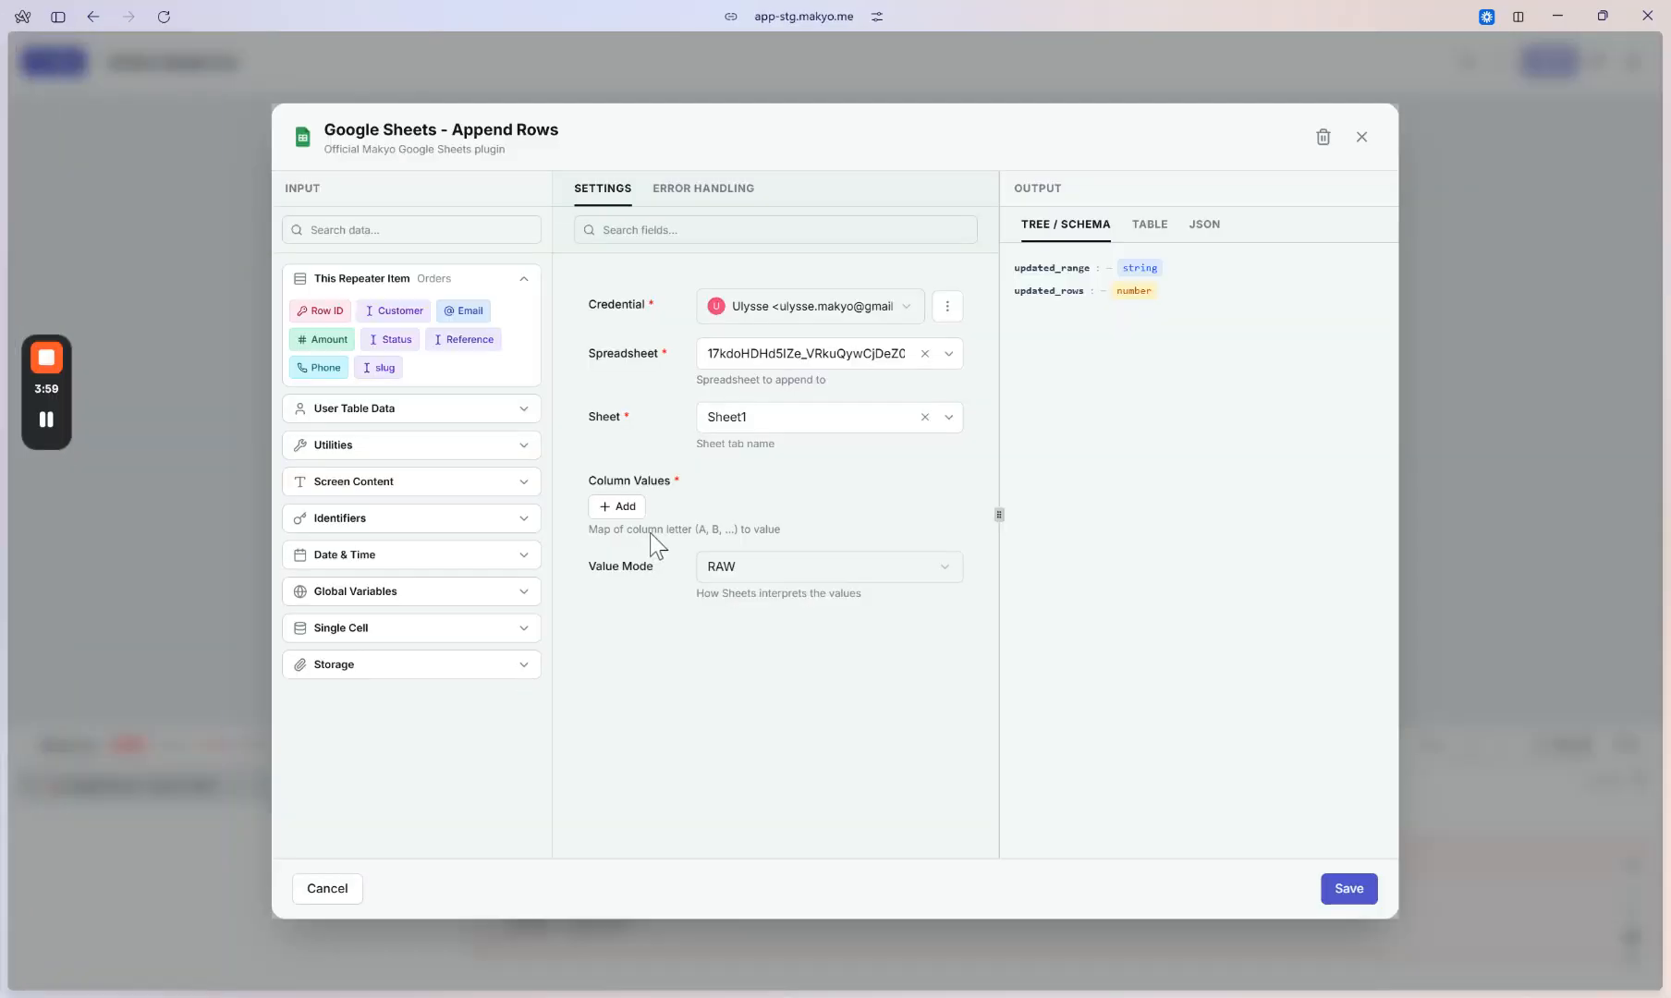
Add three column value entries to the Append Rows action and map column A to the order's Email.
{"action": "left_click", "coordinate": [632, 512]}
{"action": "left_click", "coordinate": [620, 547]}
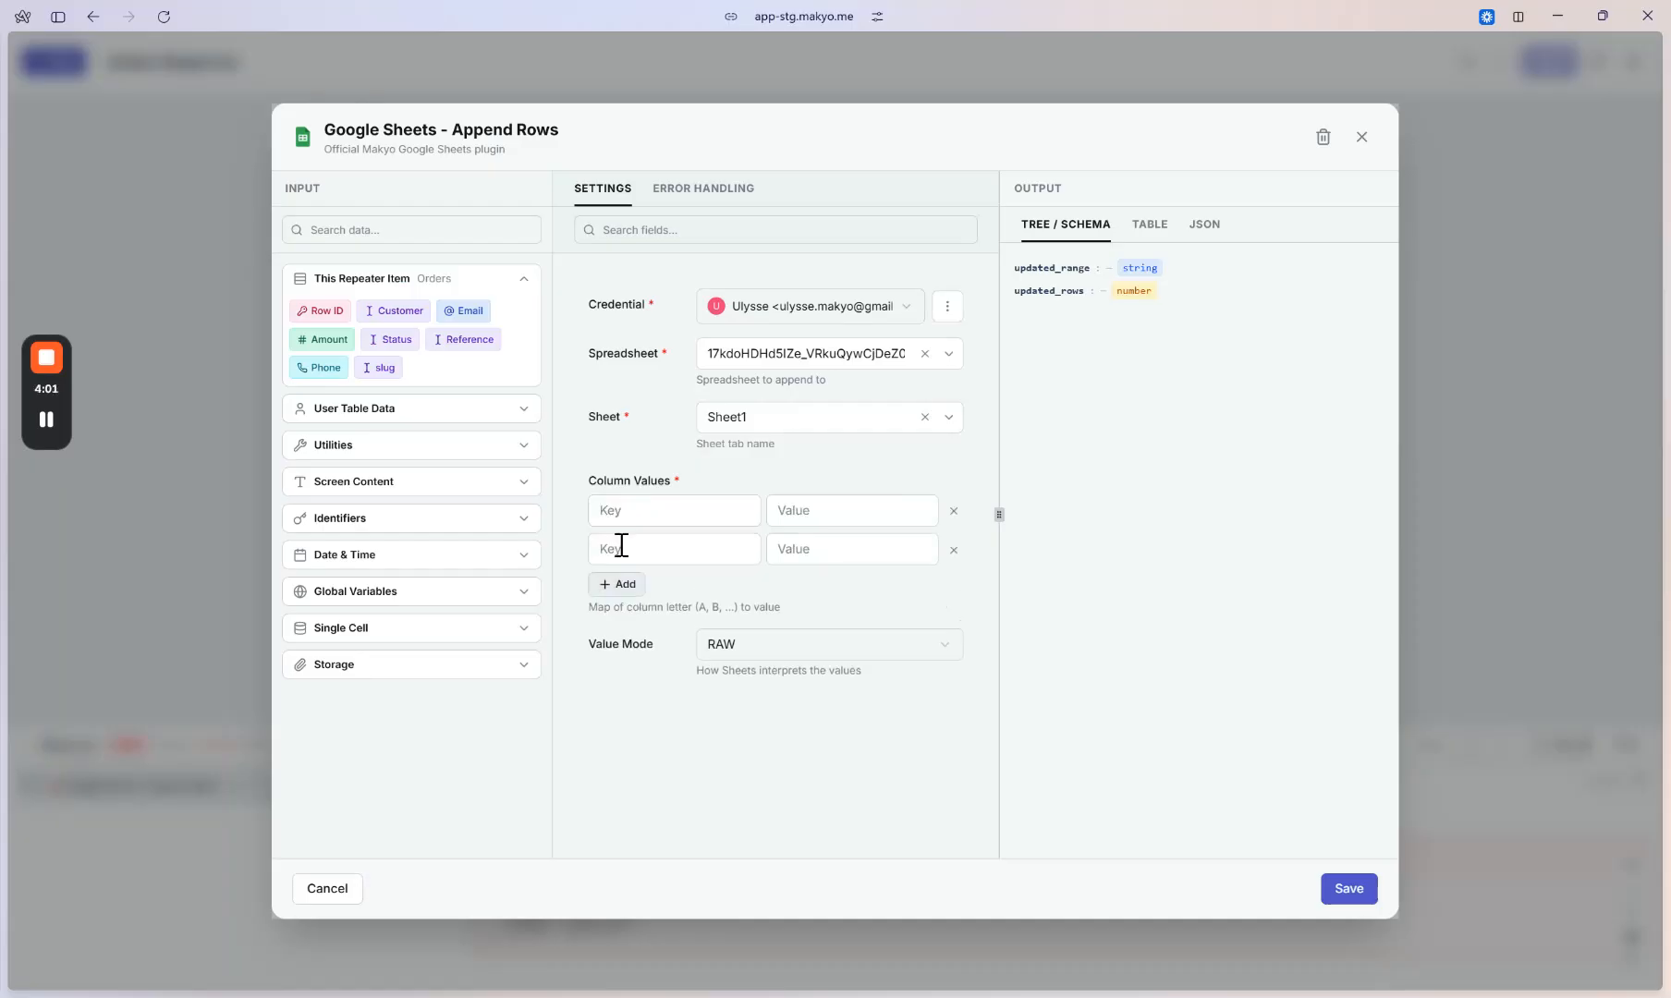
{"action": "left_click", "coordinate": [619, 586]}
{"action": "left_click", "coordinate": [660, 509]}
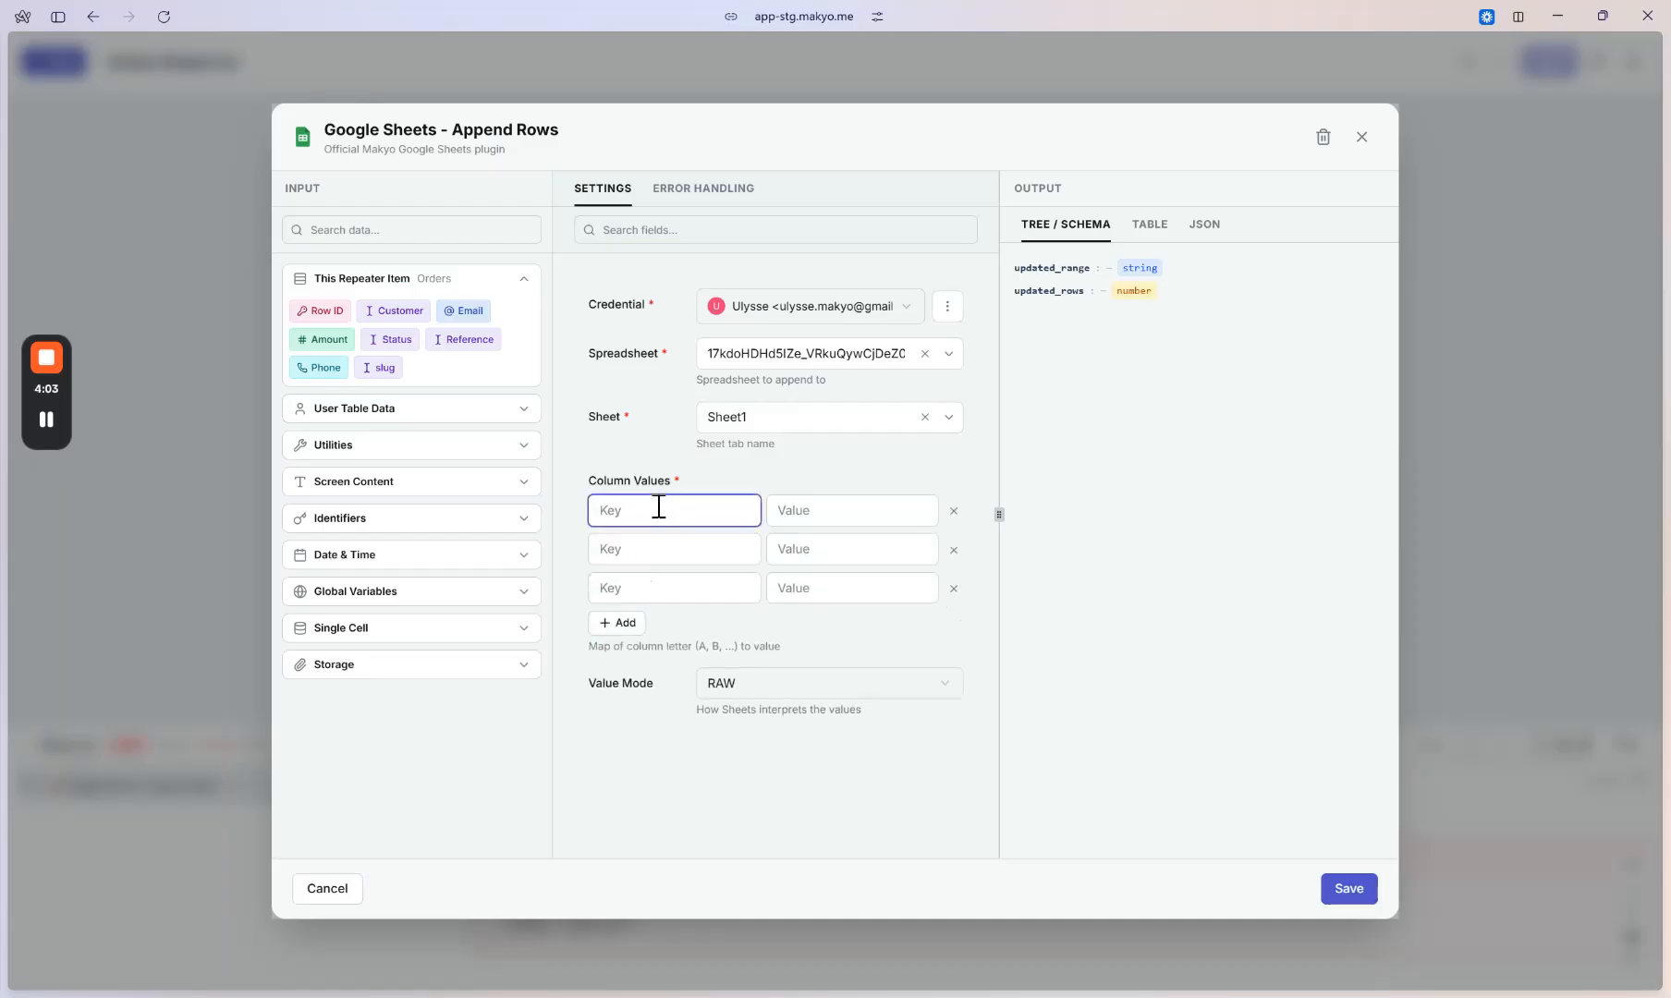
{"action": "key", "text": "Tab"}
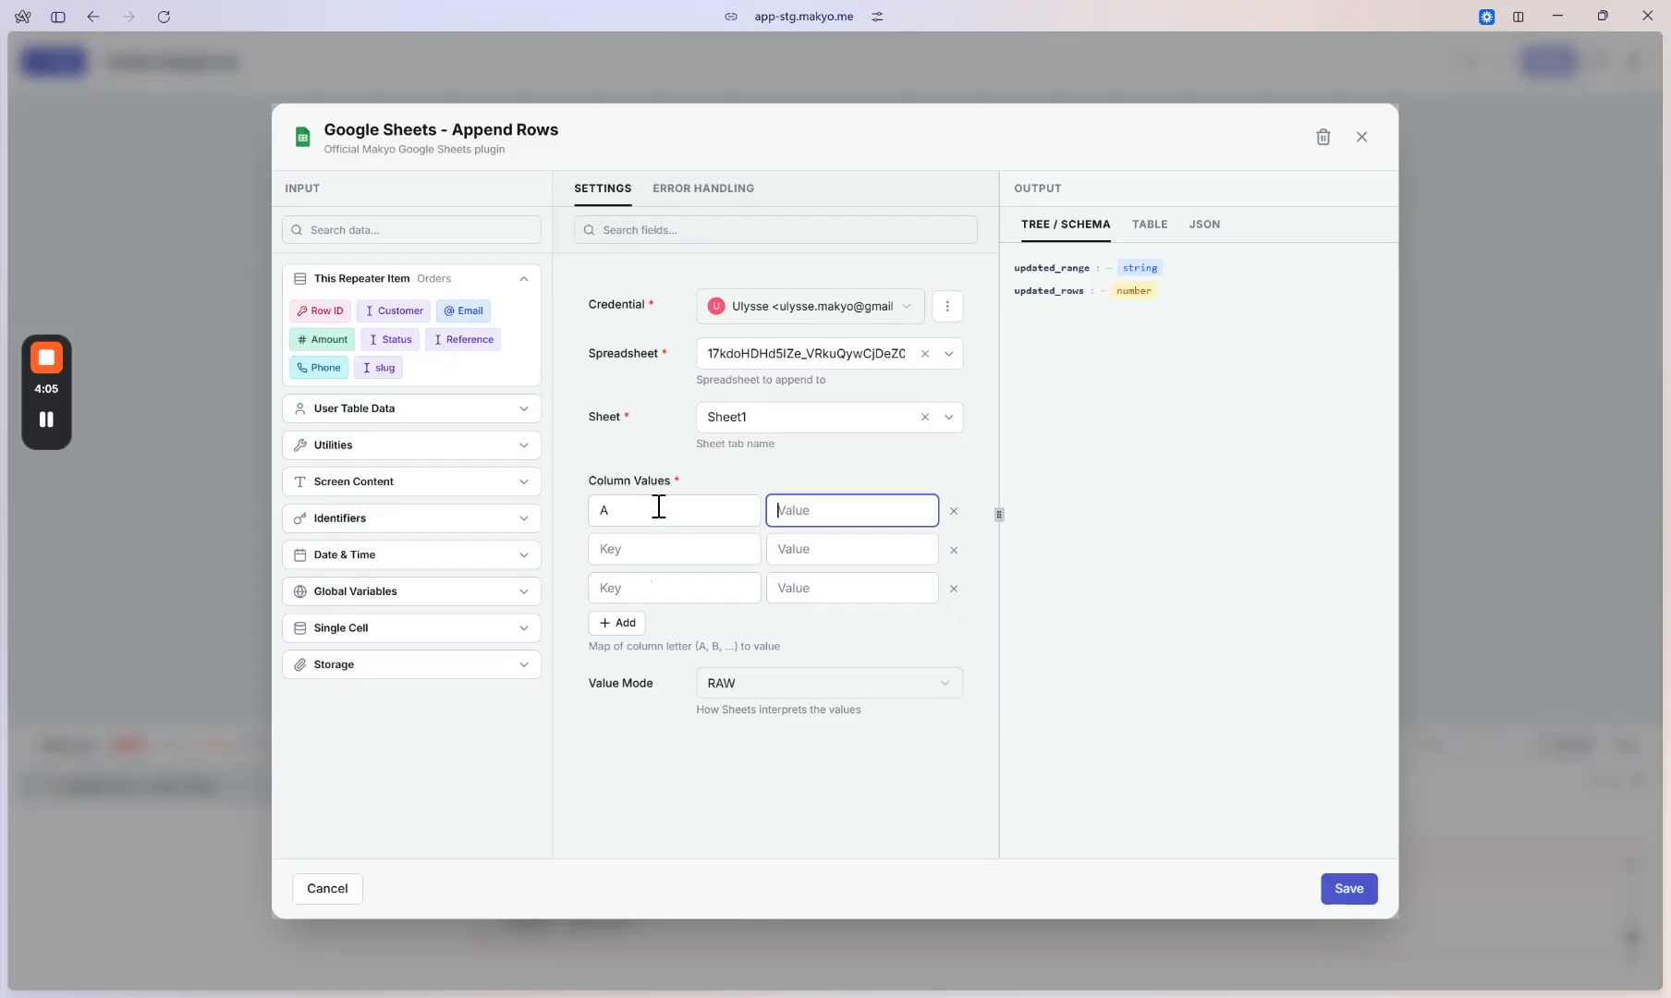
{"action": "left_click_drag", "start_coordinate": [485, 321], "coordinate": [848, 517]}
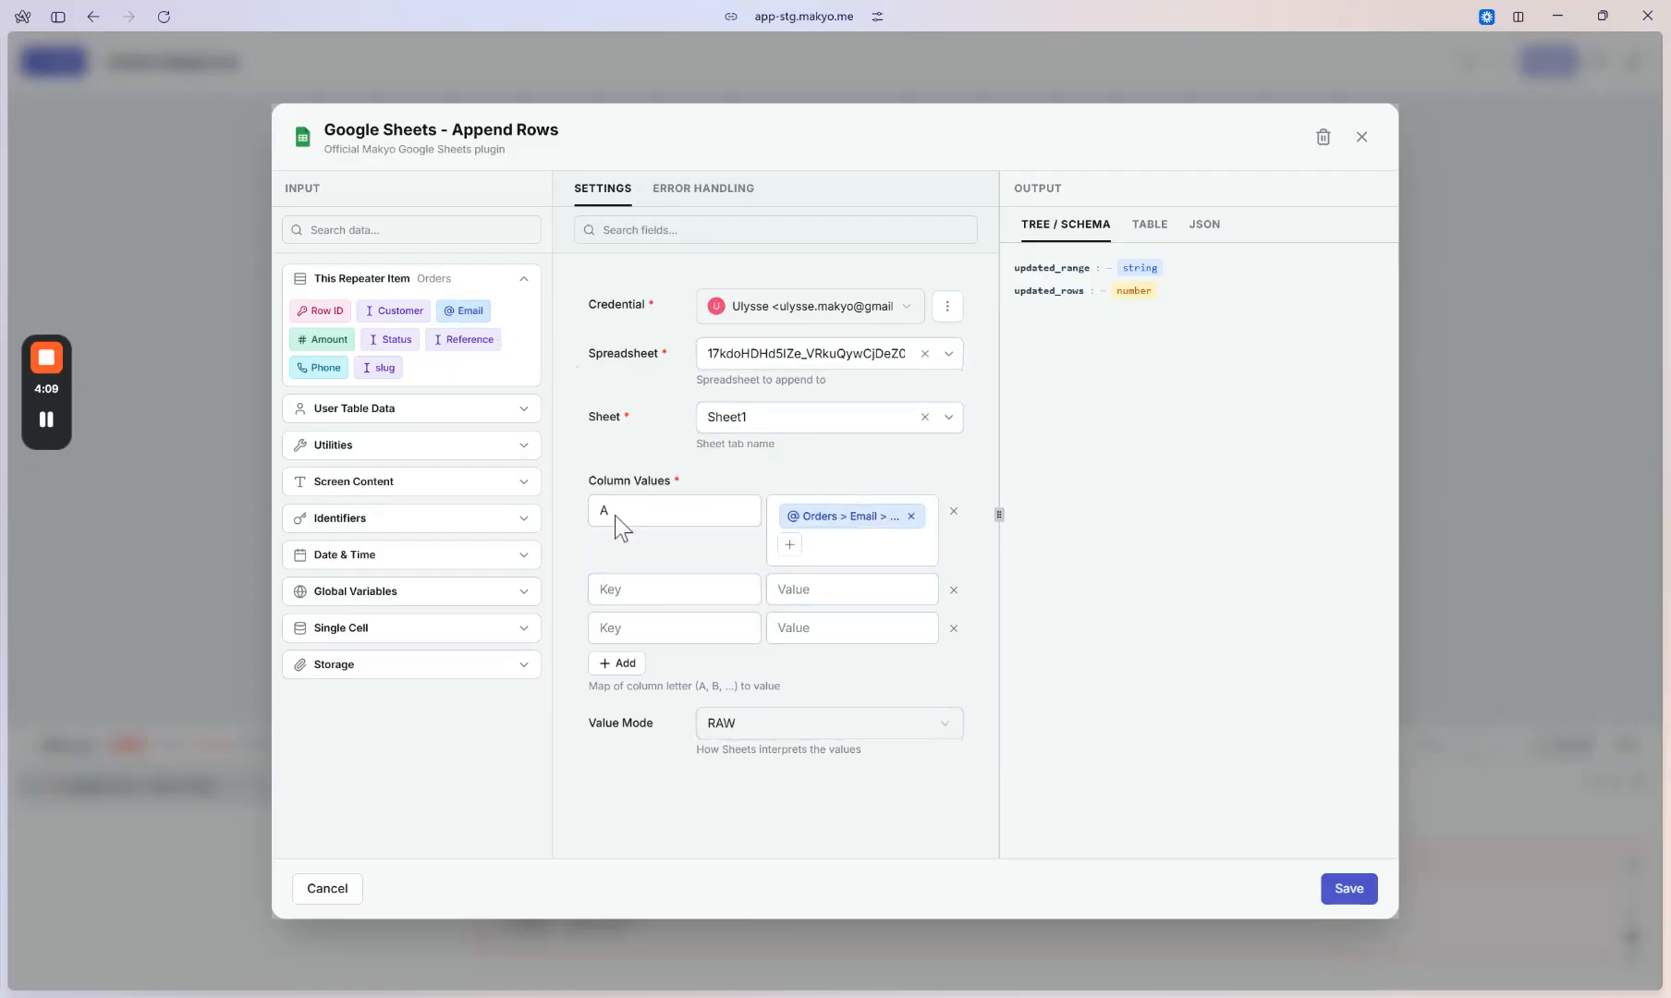
Map column B to the order's Customer and column C to its Row ID, then save the Append Rows action.
{"action": "left_click", "coordinate": [665, 589]}
{"action": "type", "text": "B"}
{"action": "left_click_drag", "start_coordinate": [425, 326], "coordinate": [803, 588]}
{"action": "left_click", "coordinate": [692, 678]}
{"action": "type", "text": "C"}
{"action": "left_click_drag", "start_coordinate": [337, 312], "coordinate": [873, 676]}
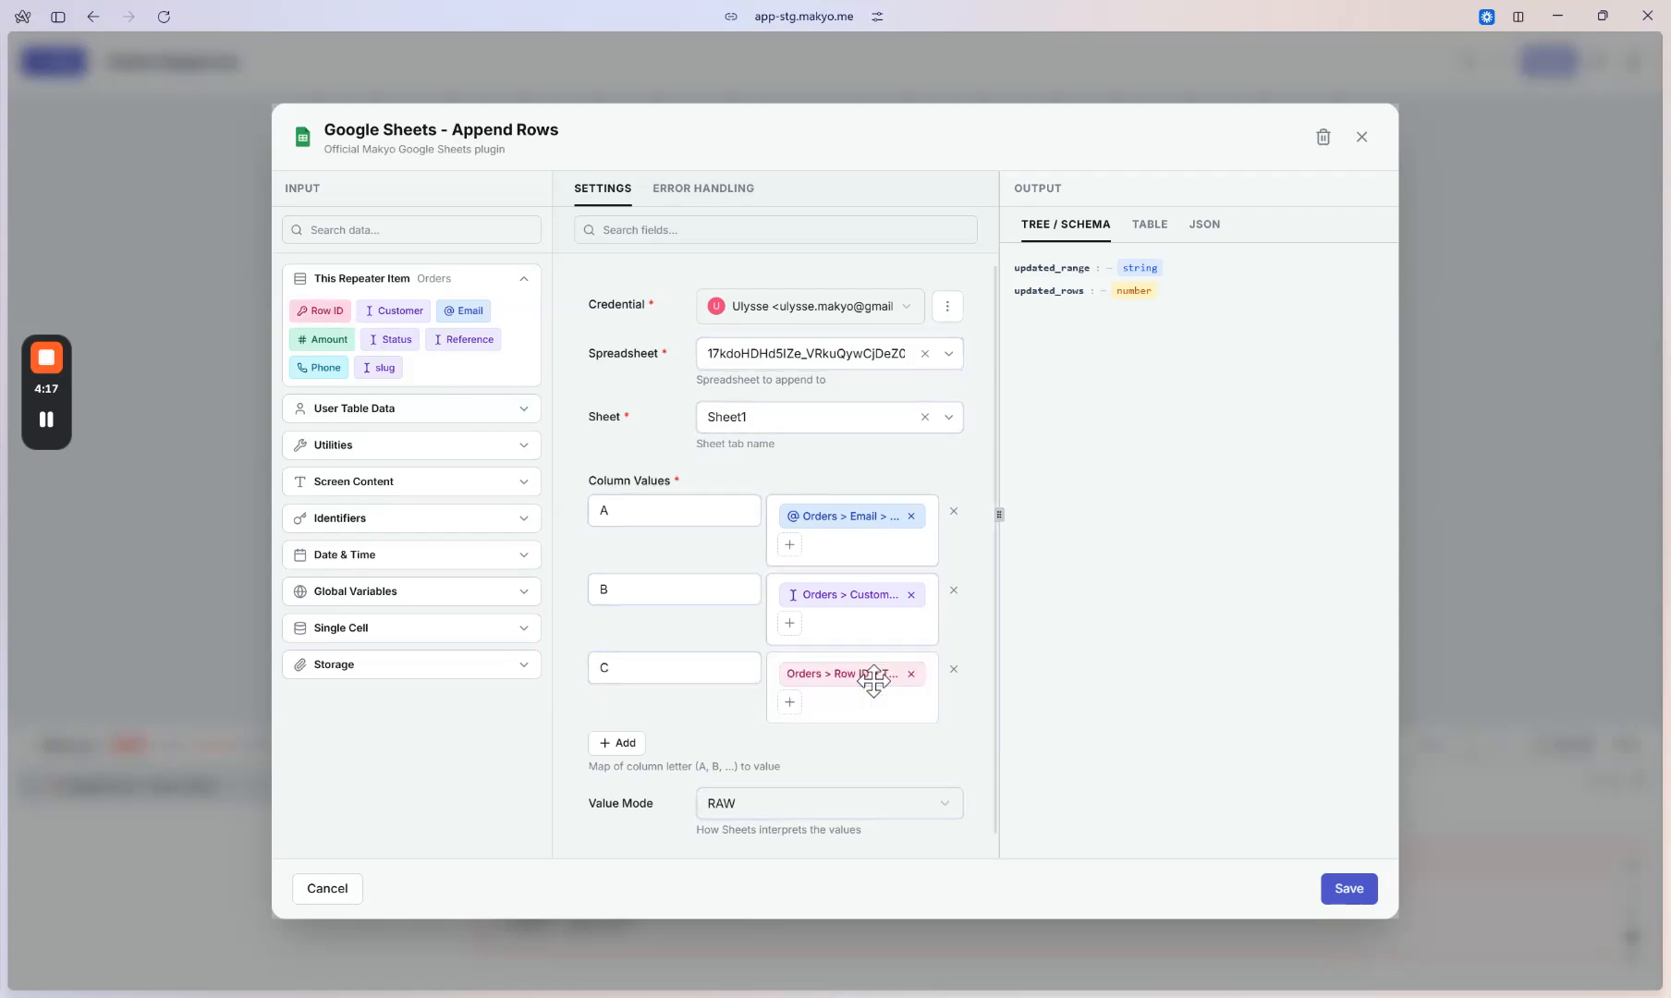
{"action": "left_click", "coordinate": [1371, 893]}
Run the Append Rows workflow, then switch to the Orders export spreadsheet to check the appended row.
{"action": "left_click", "coordinate": [62, 67]}
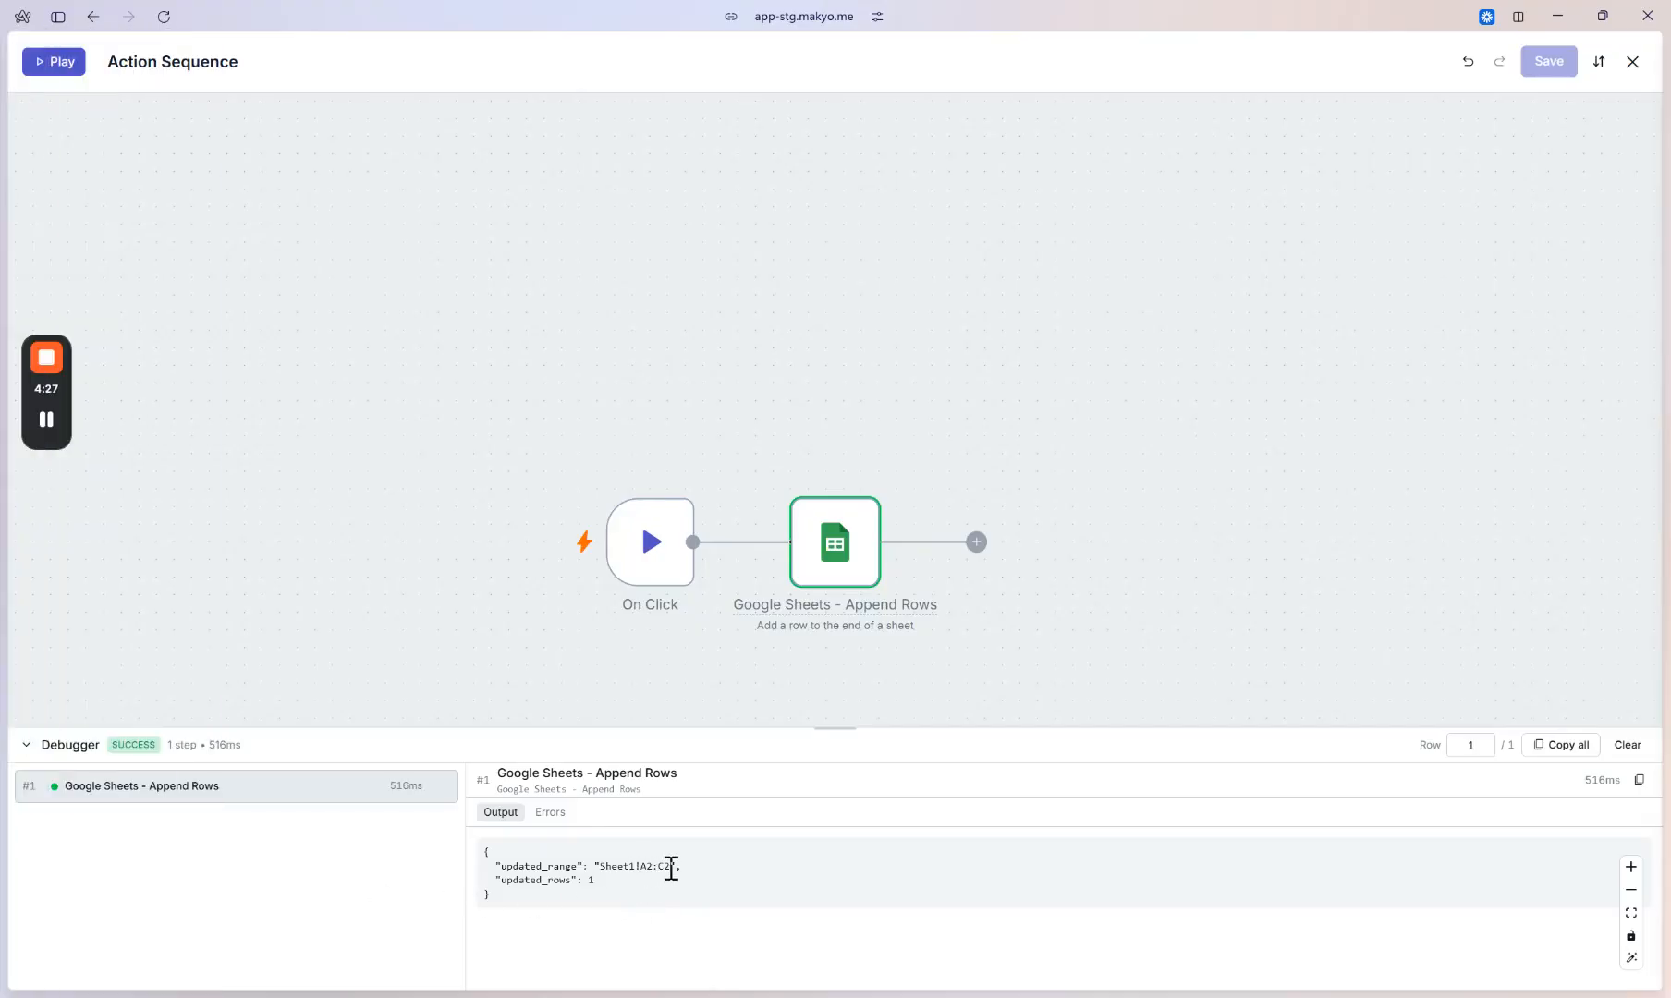
{"action": "mouse_move", "coordinate": [2, 876]}
{"action": "left_click", "coordinate": [108, 886]}
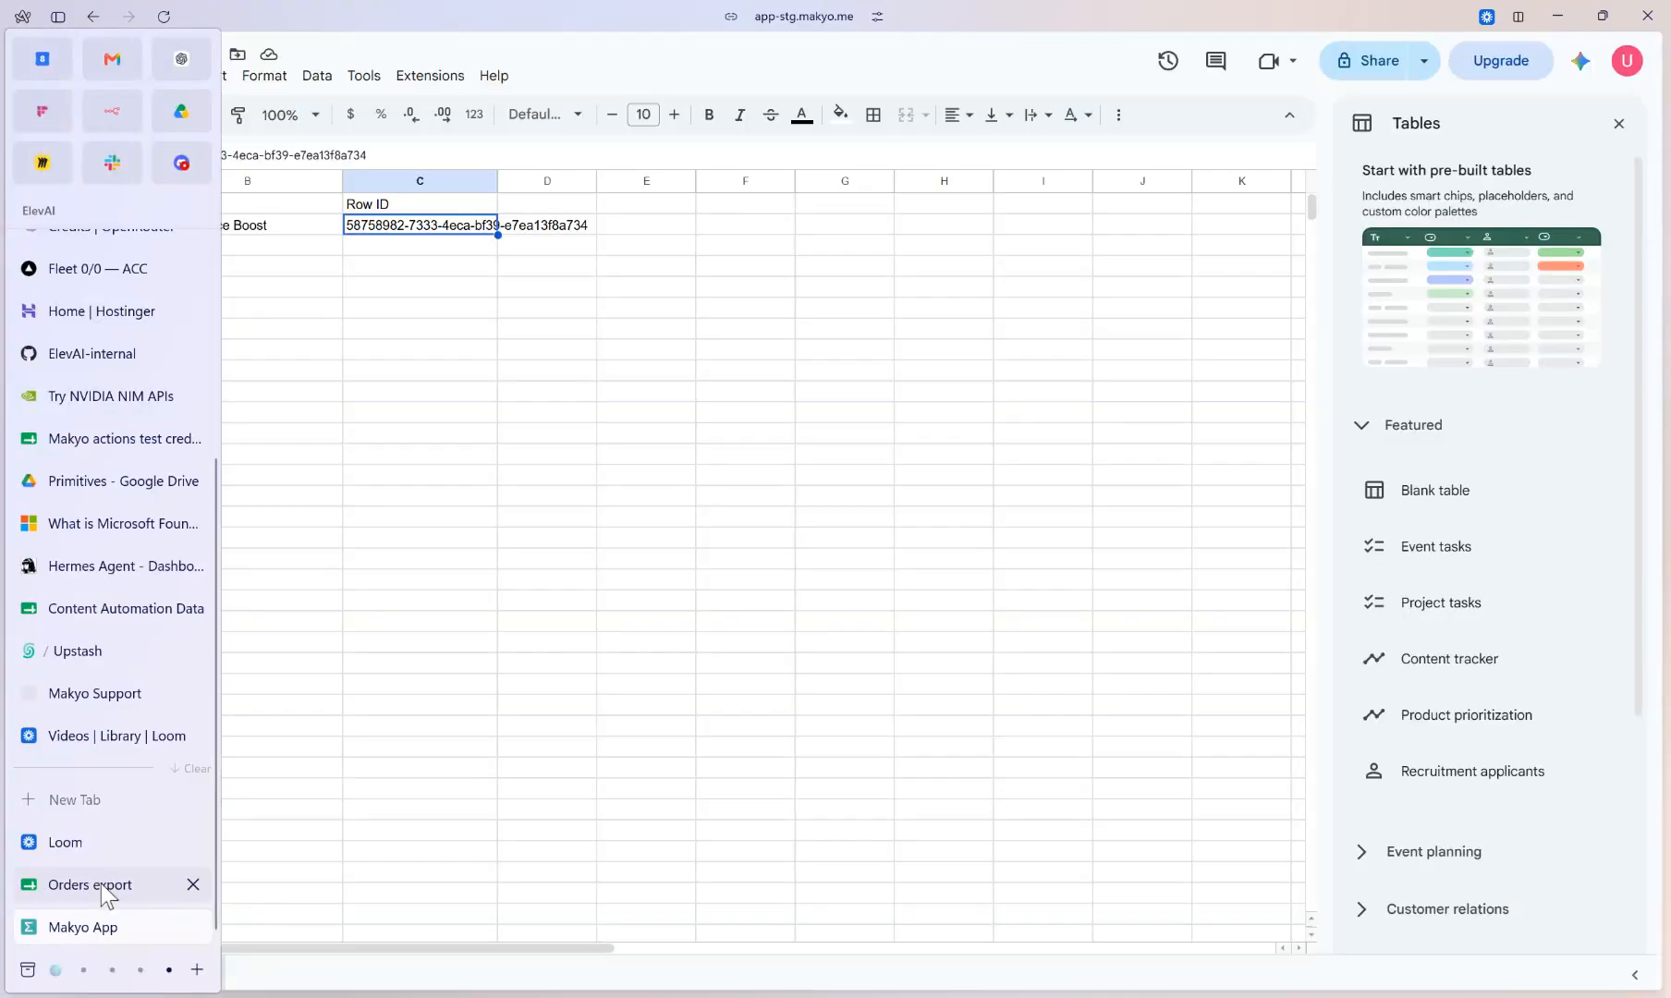
{"action": "left_click", "coordinate": [134, 230]}
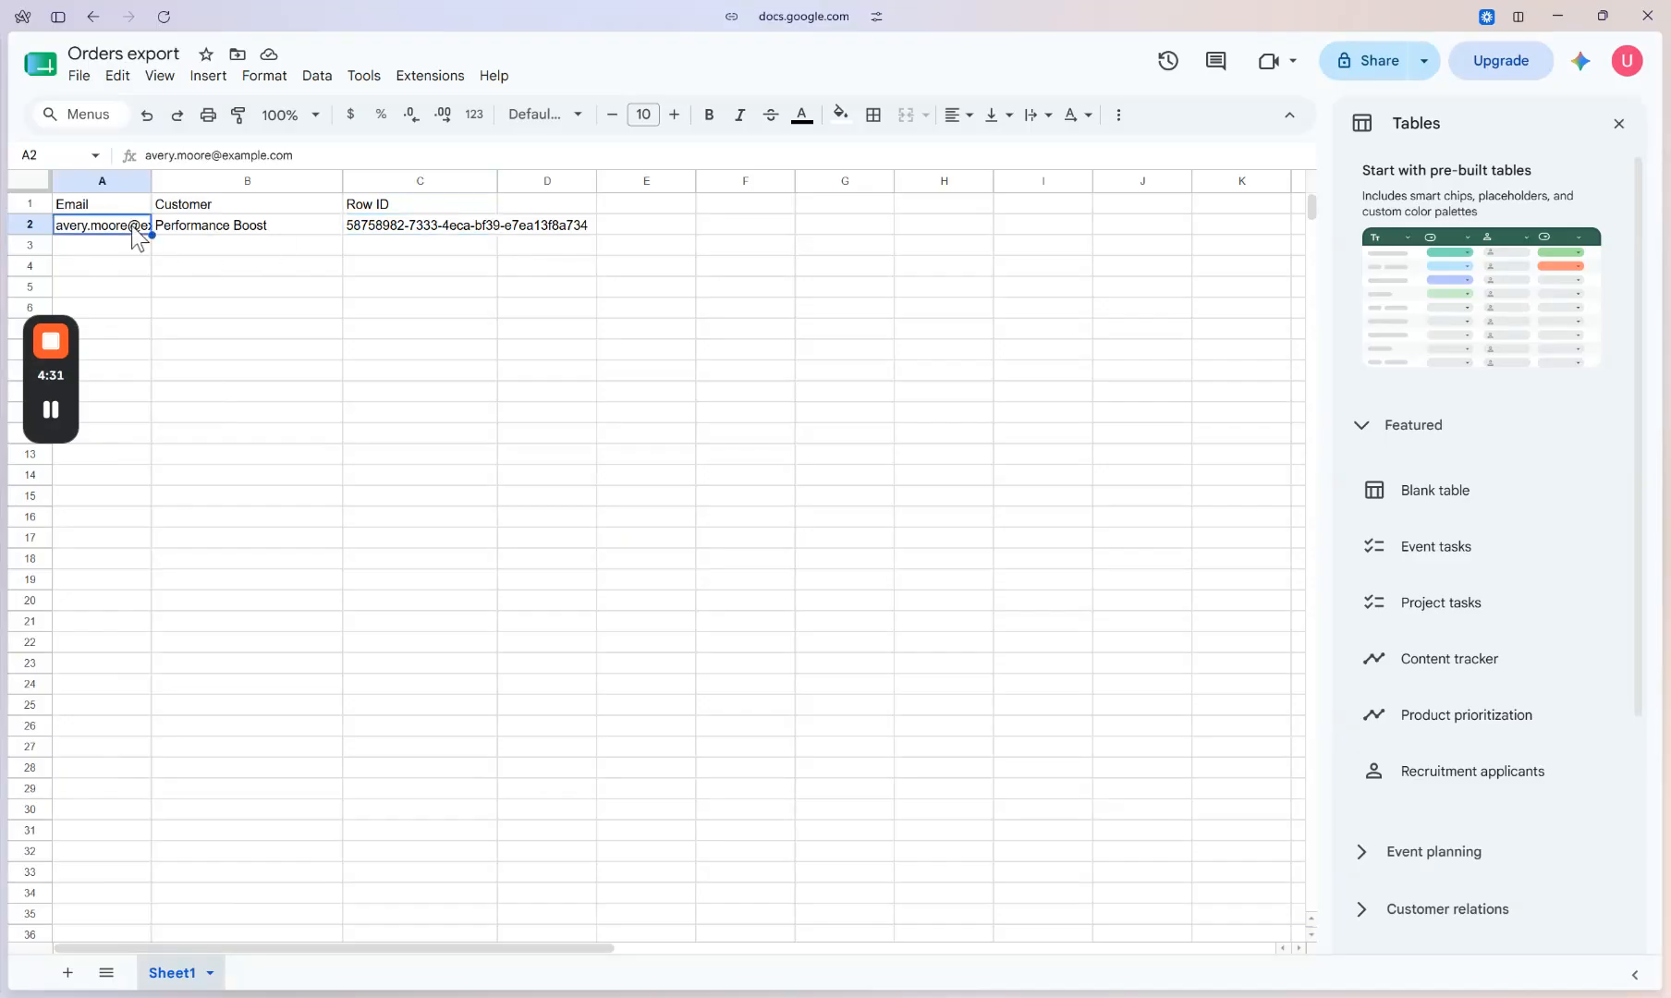
Widen columns A, B and C of the Orders export sheet to fit the email, customer and row ID values.
{"action": "left_click_drag", "start_coordinate": [151, 180], "coordinate": [237, 181]}
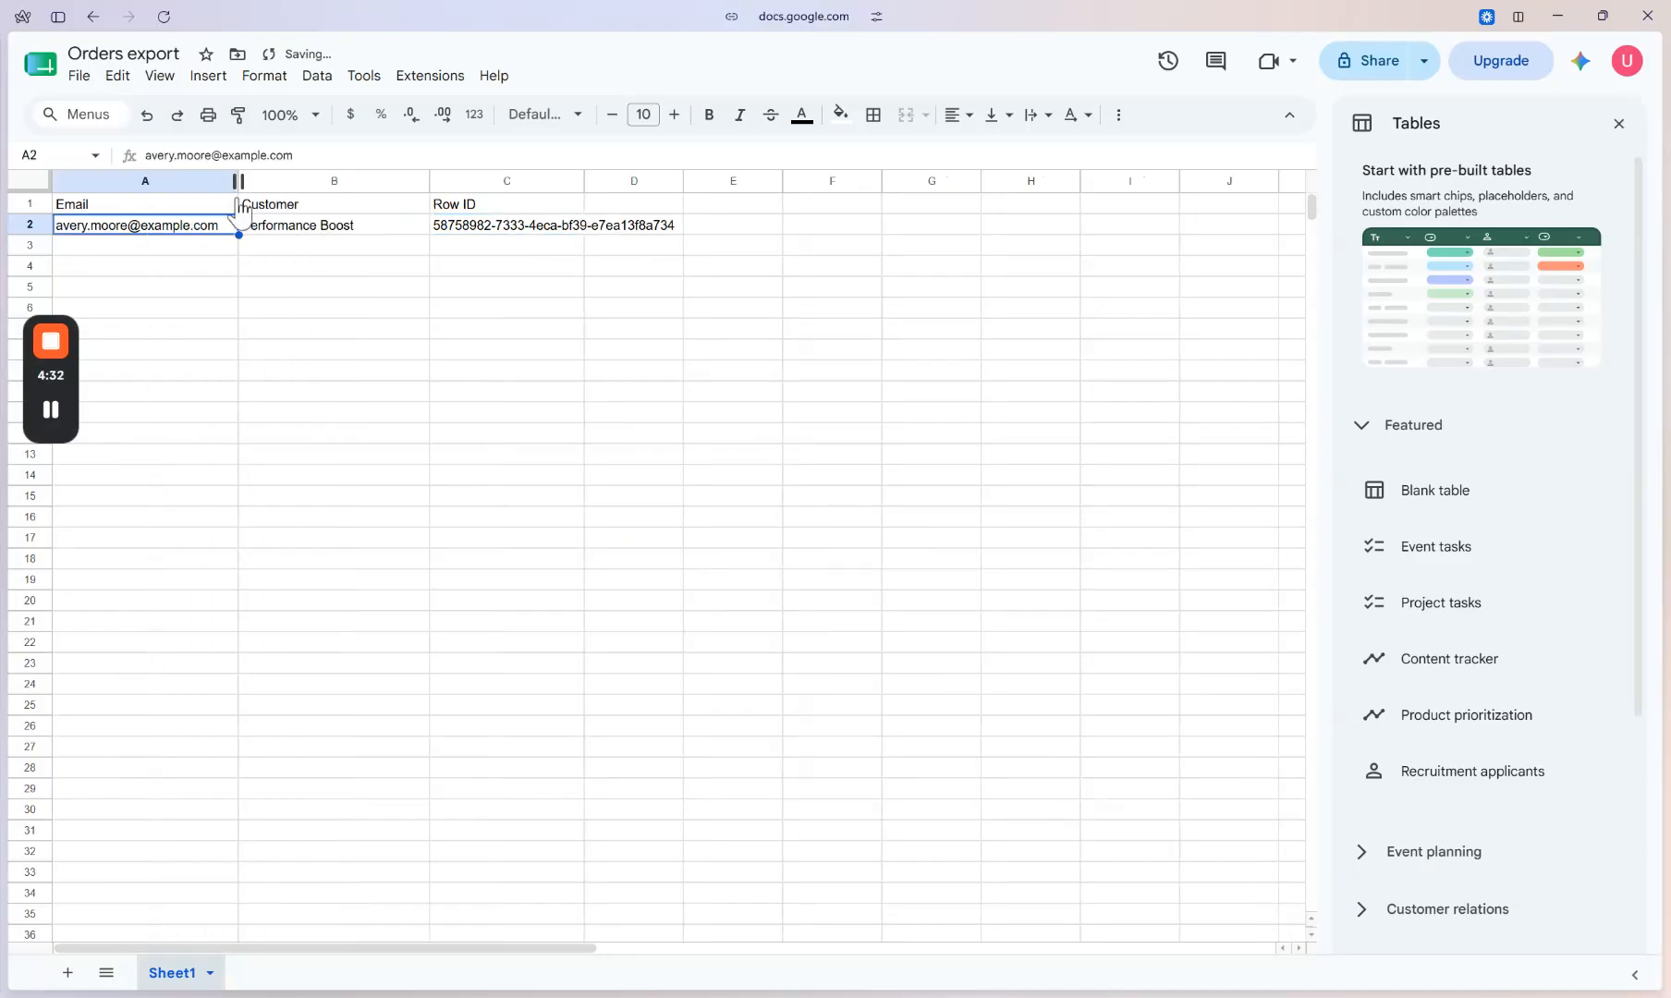
{"action": "left_click", "coordinate": [305, 228]}
{"action": "left_click_drag", "start_coordinate": [432, 185], "coordinate": [461, 181]}
{"action": "left_click_drag", "start_coordinate": [616, 183], "coordinate": [722, 202]}
{"action": "left_click", "coordinate": [641, 230]}
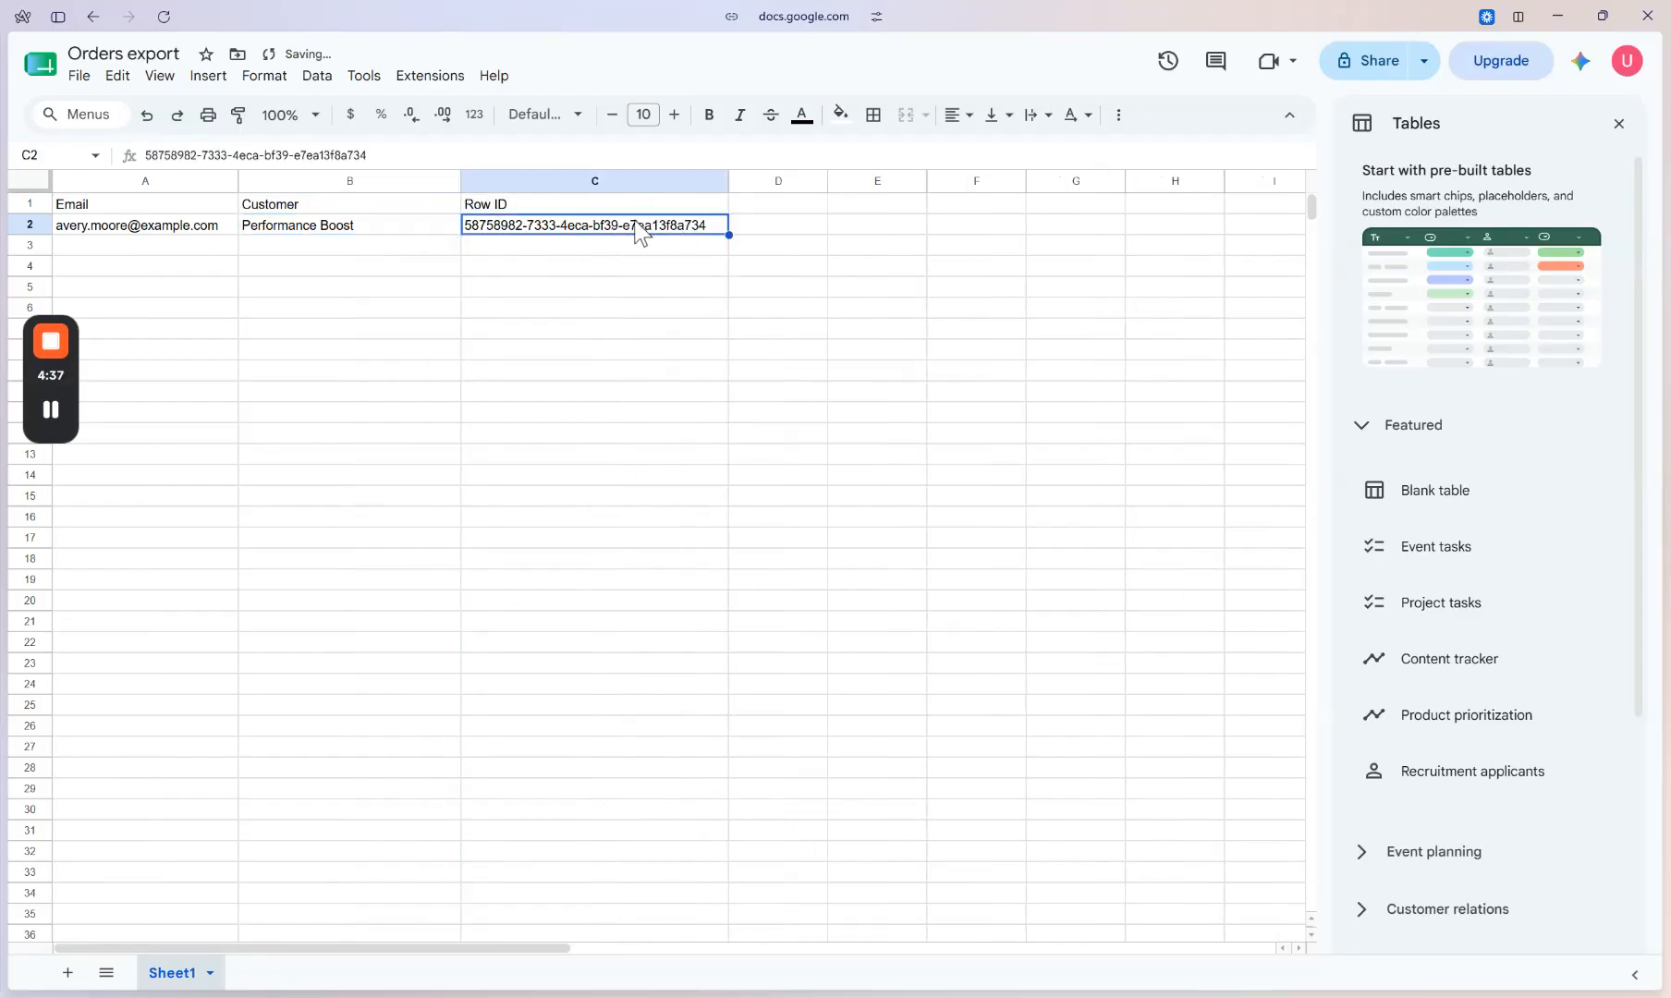
Return to the Makyo app, close the Append Rows workflow and open the Get Rows button's workflow.
{"action": "mouse_move", "coordinate": [9, 710]}
{"action": "left_click", "coordinate": [83, 927]}
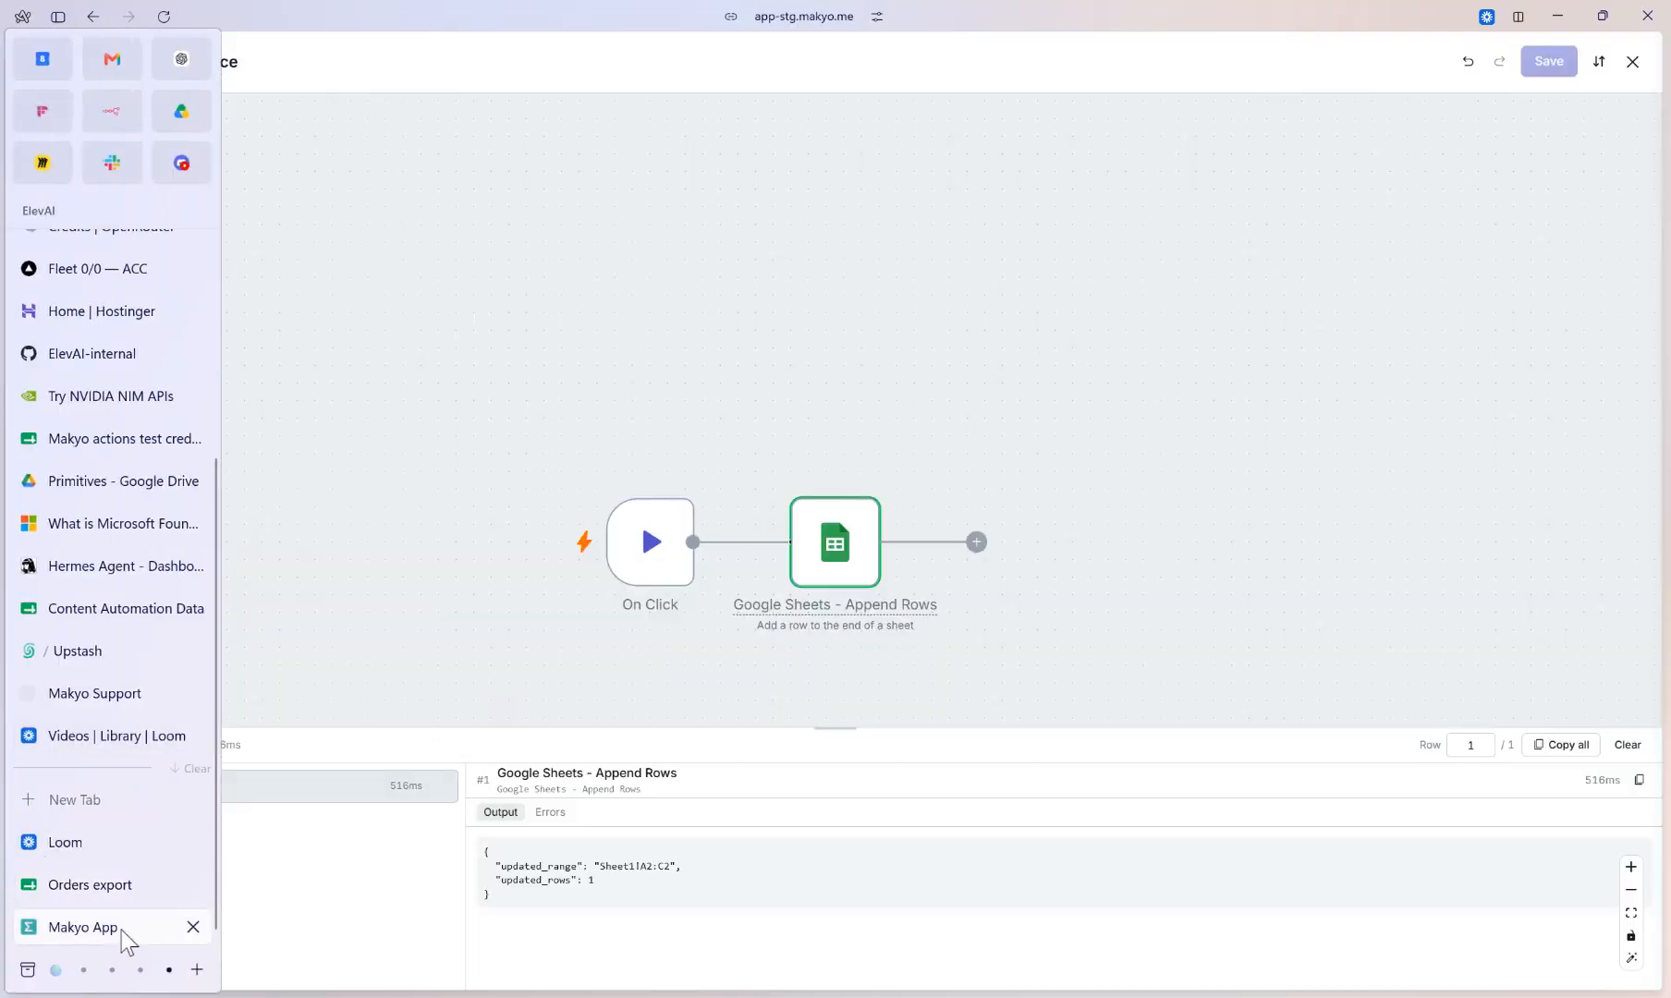
{"action": "left_click", "coordinate": [1633, 60]}
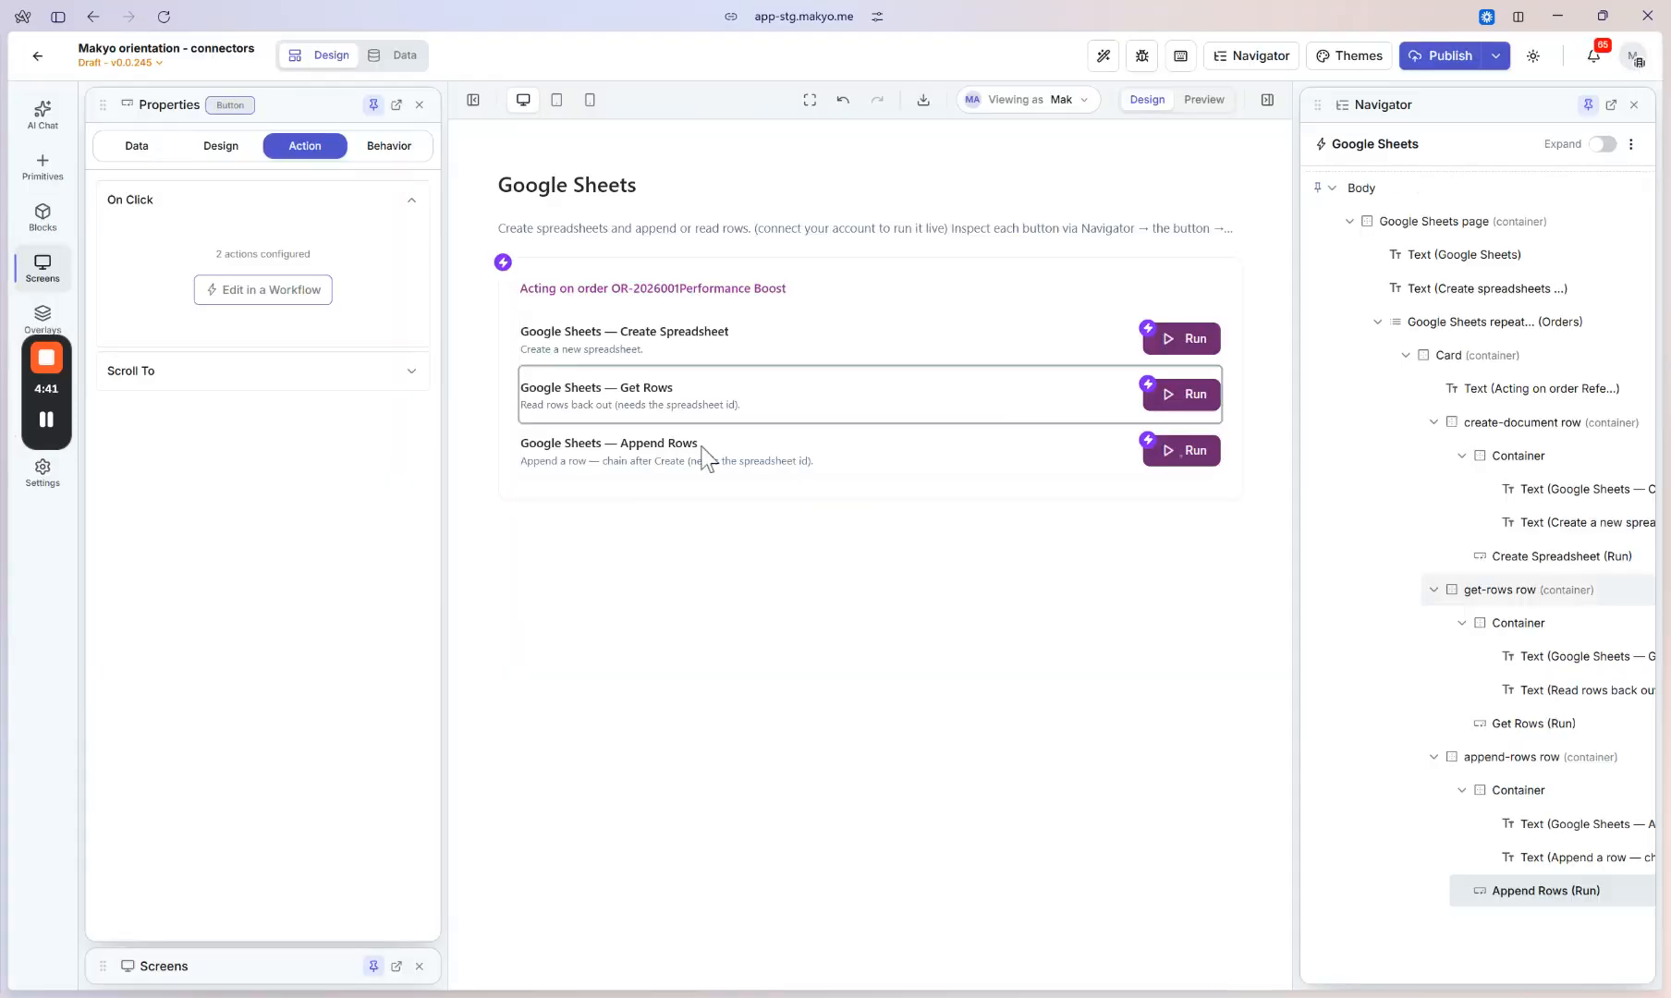
{"action": "left_click", "coordinate": [1200, 397]}
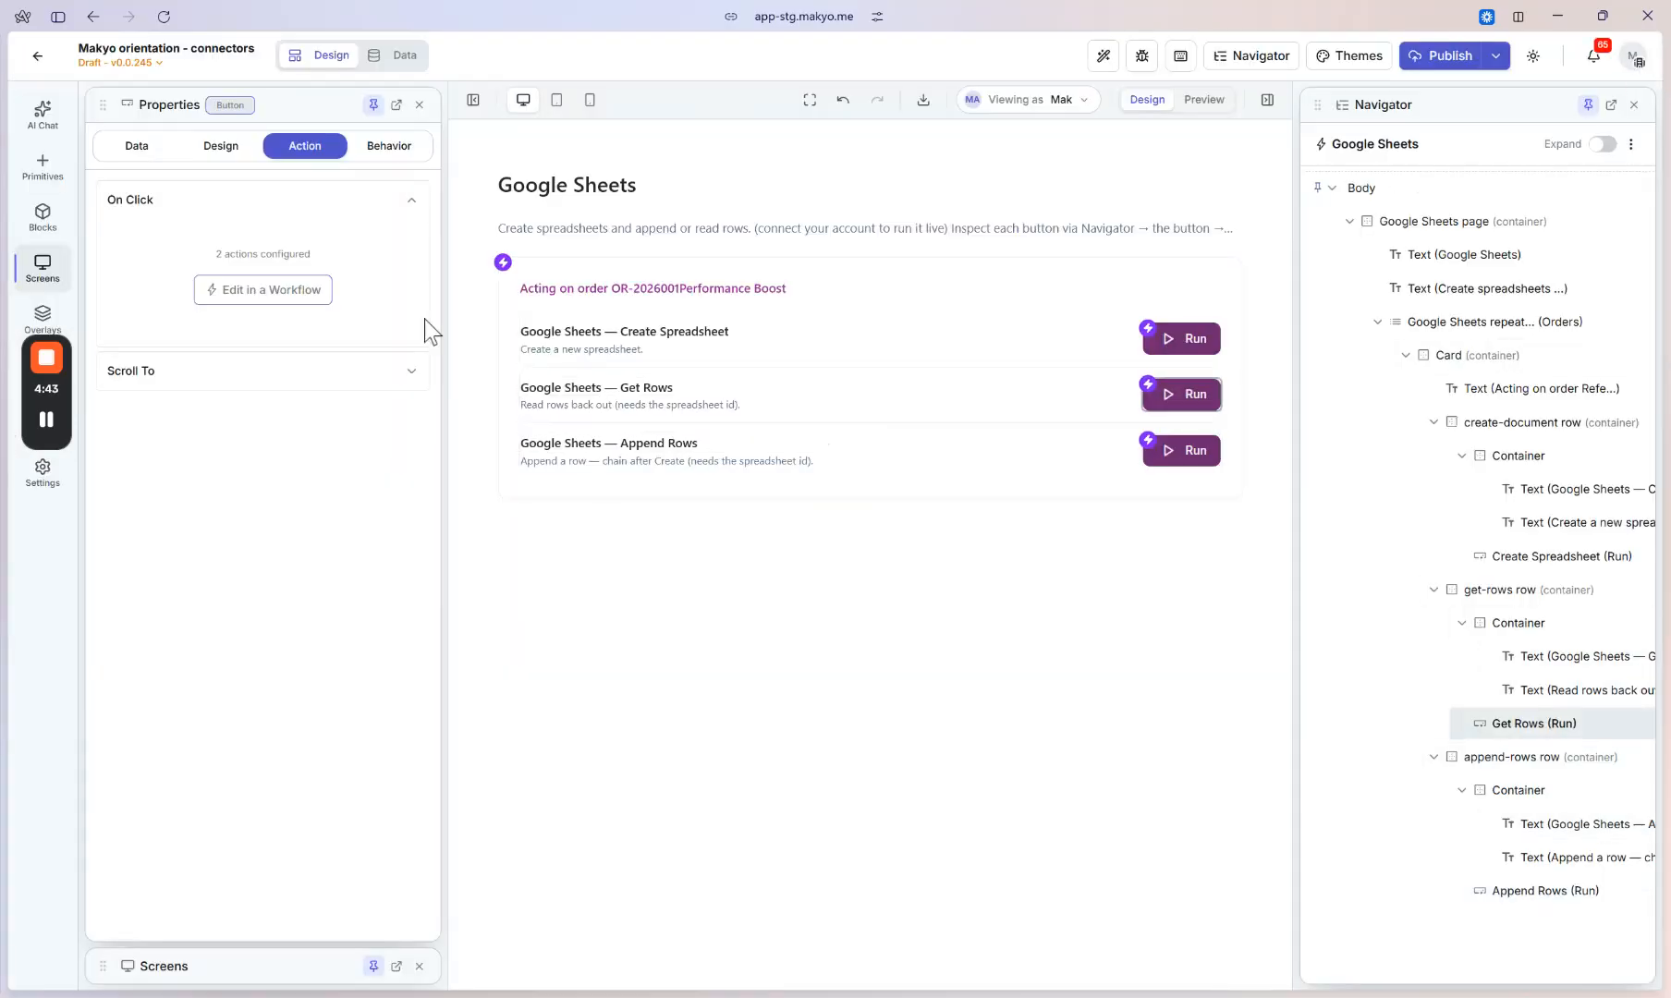
{"action": "left_click", "coordinate": [314, 292]}
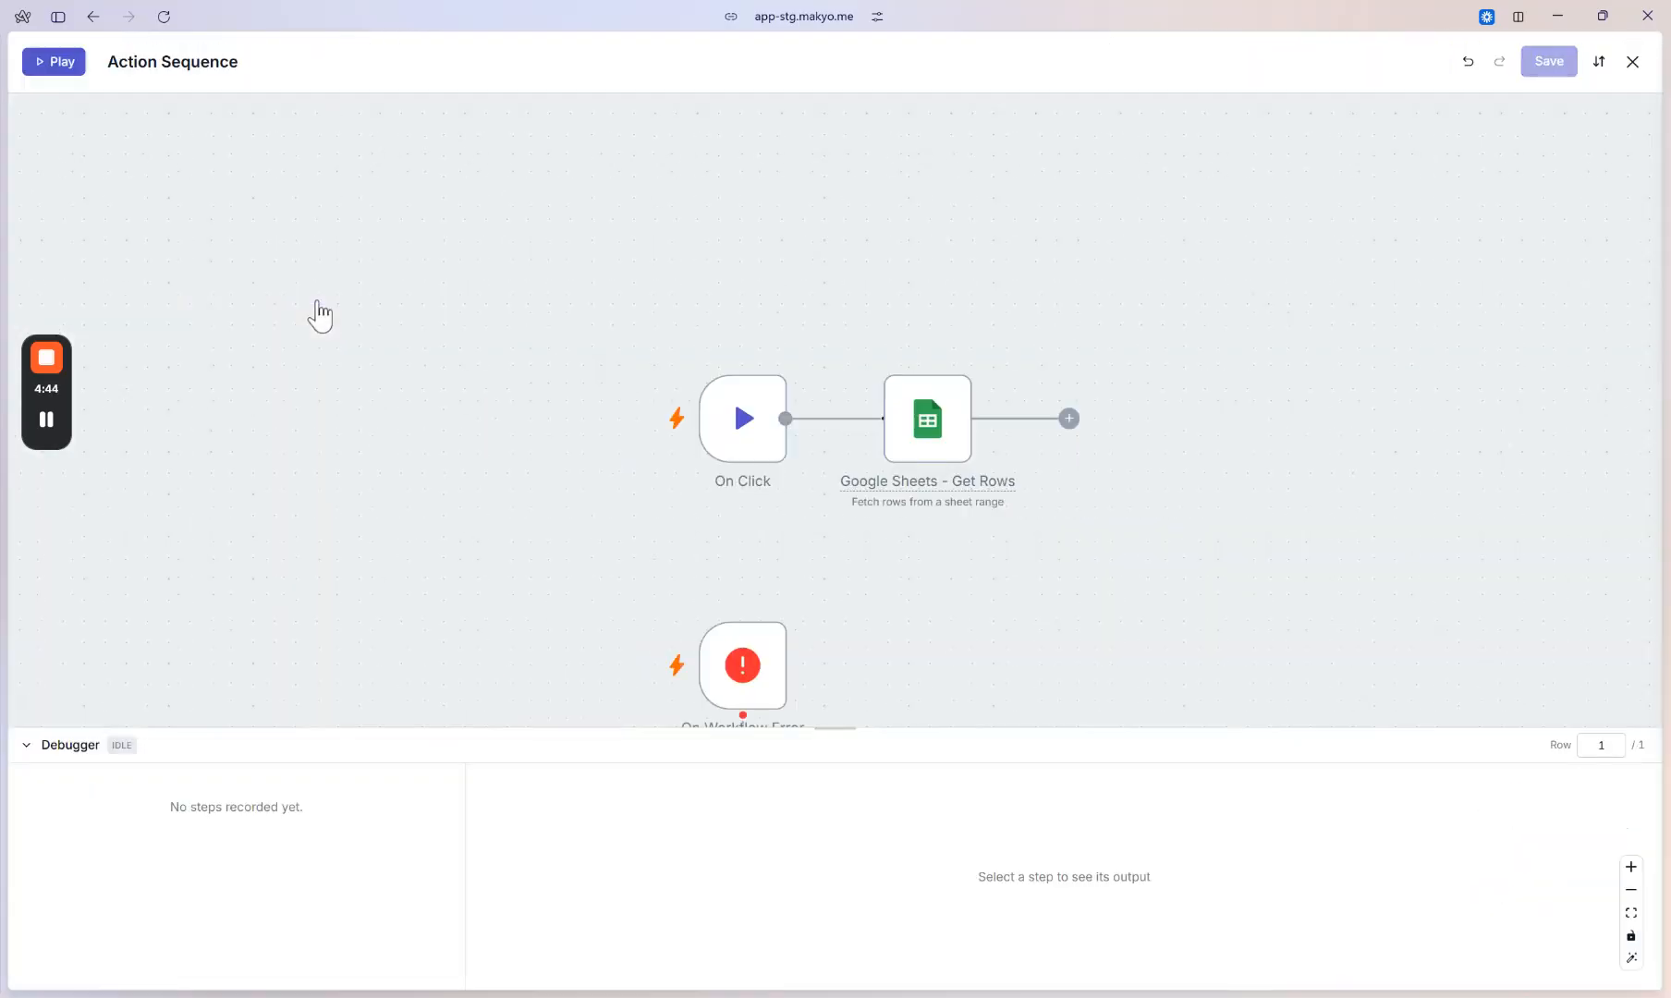
Re-test the Get Rows action, examine the header and row values in its output, and save the action.
{"action": "left_click", "coordinate": [931, 435]}
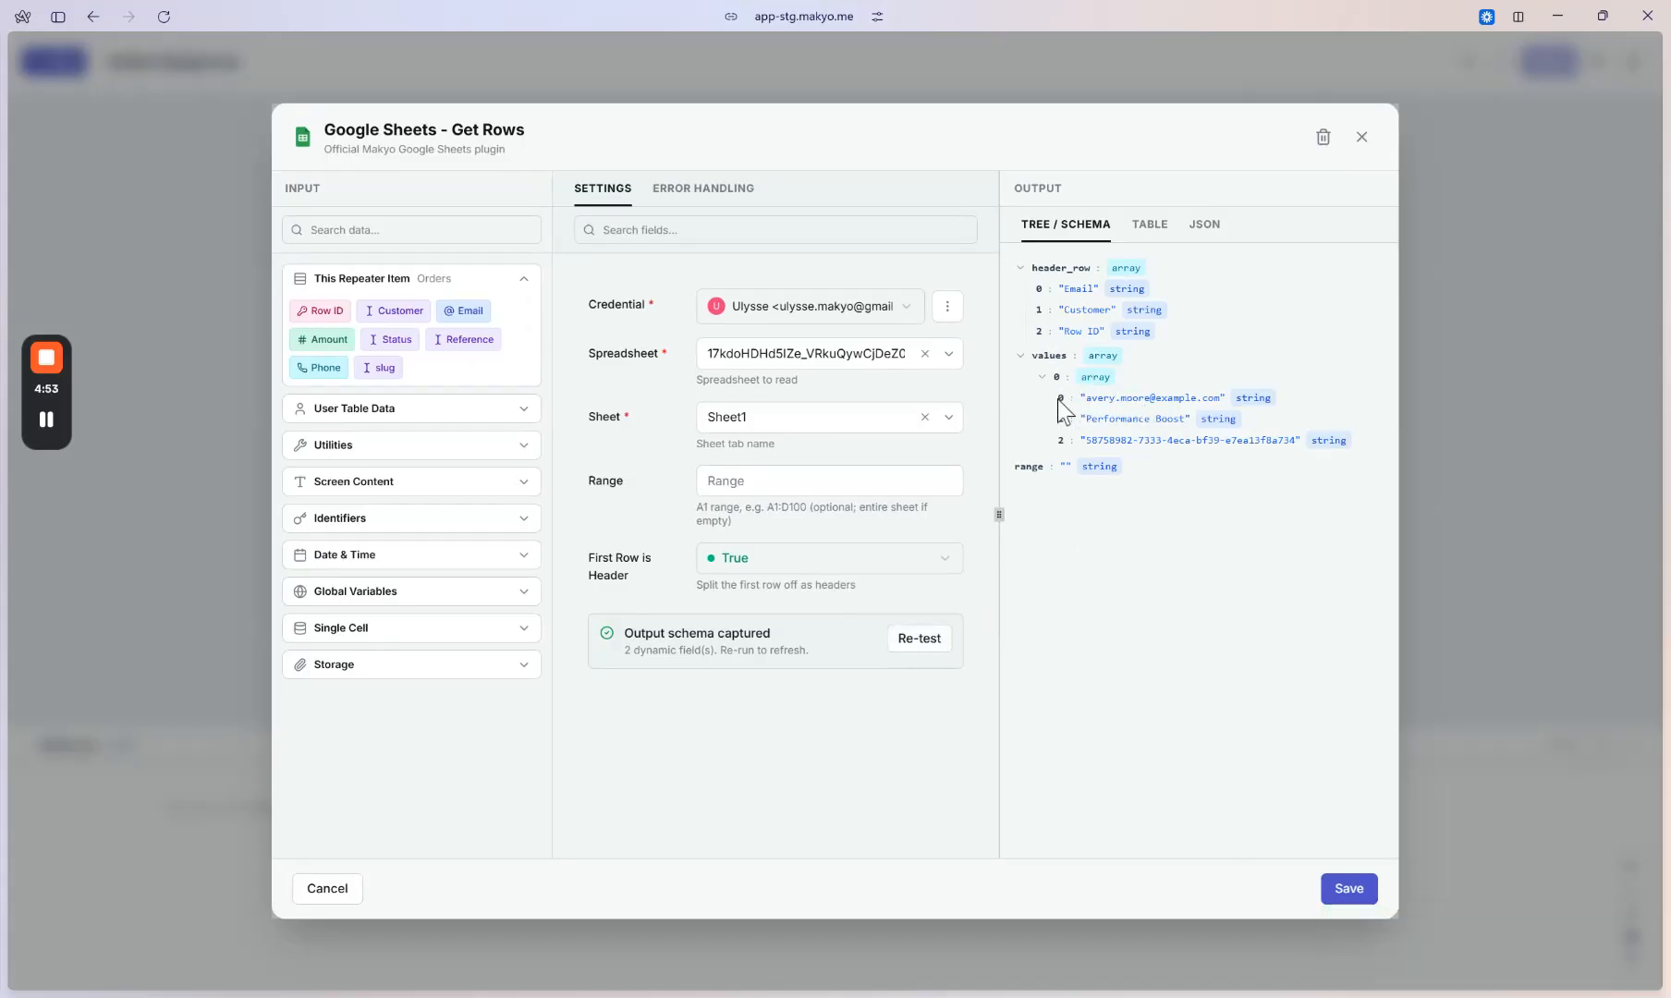
{"action": "left_click", "coordinate": [1042, 376]}
{"action": "left_click", "coordinate": [1042, 376]}
{"action": "left_click_drag", "start_coordinate": [1079, 401], "coordinate": [1286, 403]}
{"action": "left_click_drag", "start_coordinate": [1083, 421], "coordinate": [1223, 422]}
{"action": "left_click_drag", "start_coordinate": [1091, 440], "coordinate": [1365, 436]}
{"action": "left_click", "coordinate": [1364, 440]}
{"action": "left_click", "coordinate": [1348, 889]}
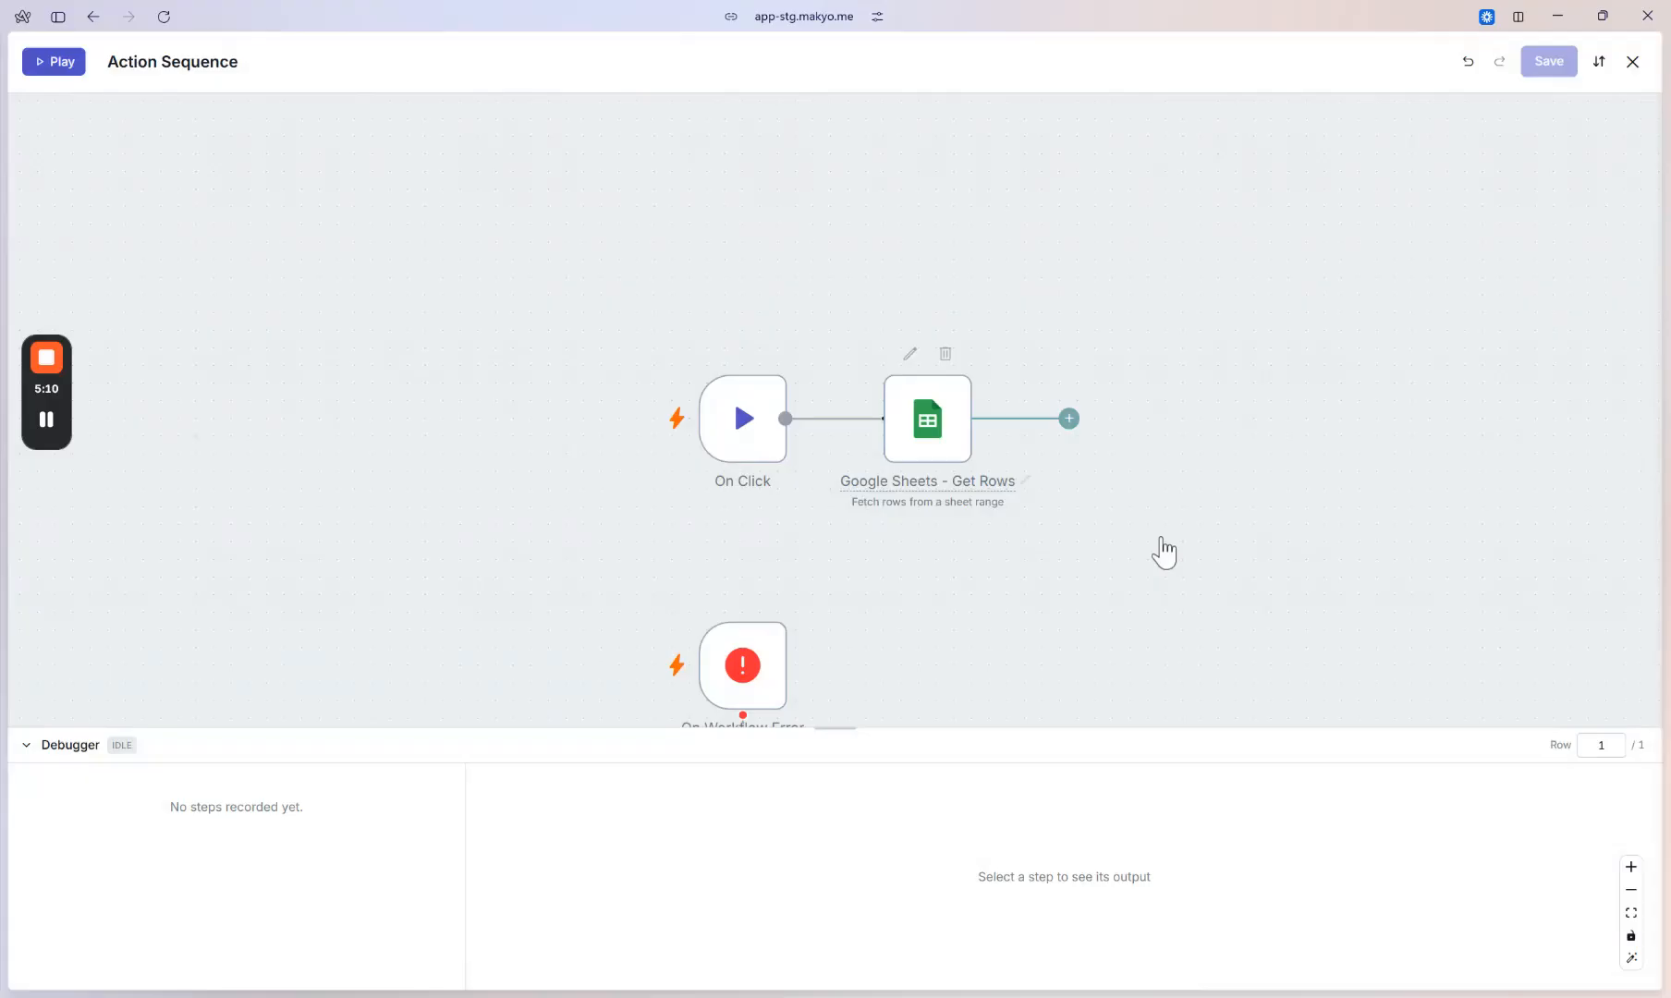
Start adding an action after Get Rows by searching the available actions for "google sheet".
{"action": "left_click", "coordinate": [1078, 421]}
{"action": "type", "text": "google sheet"}
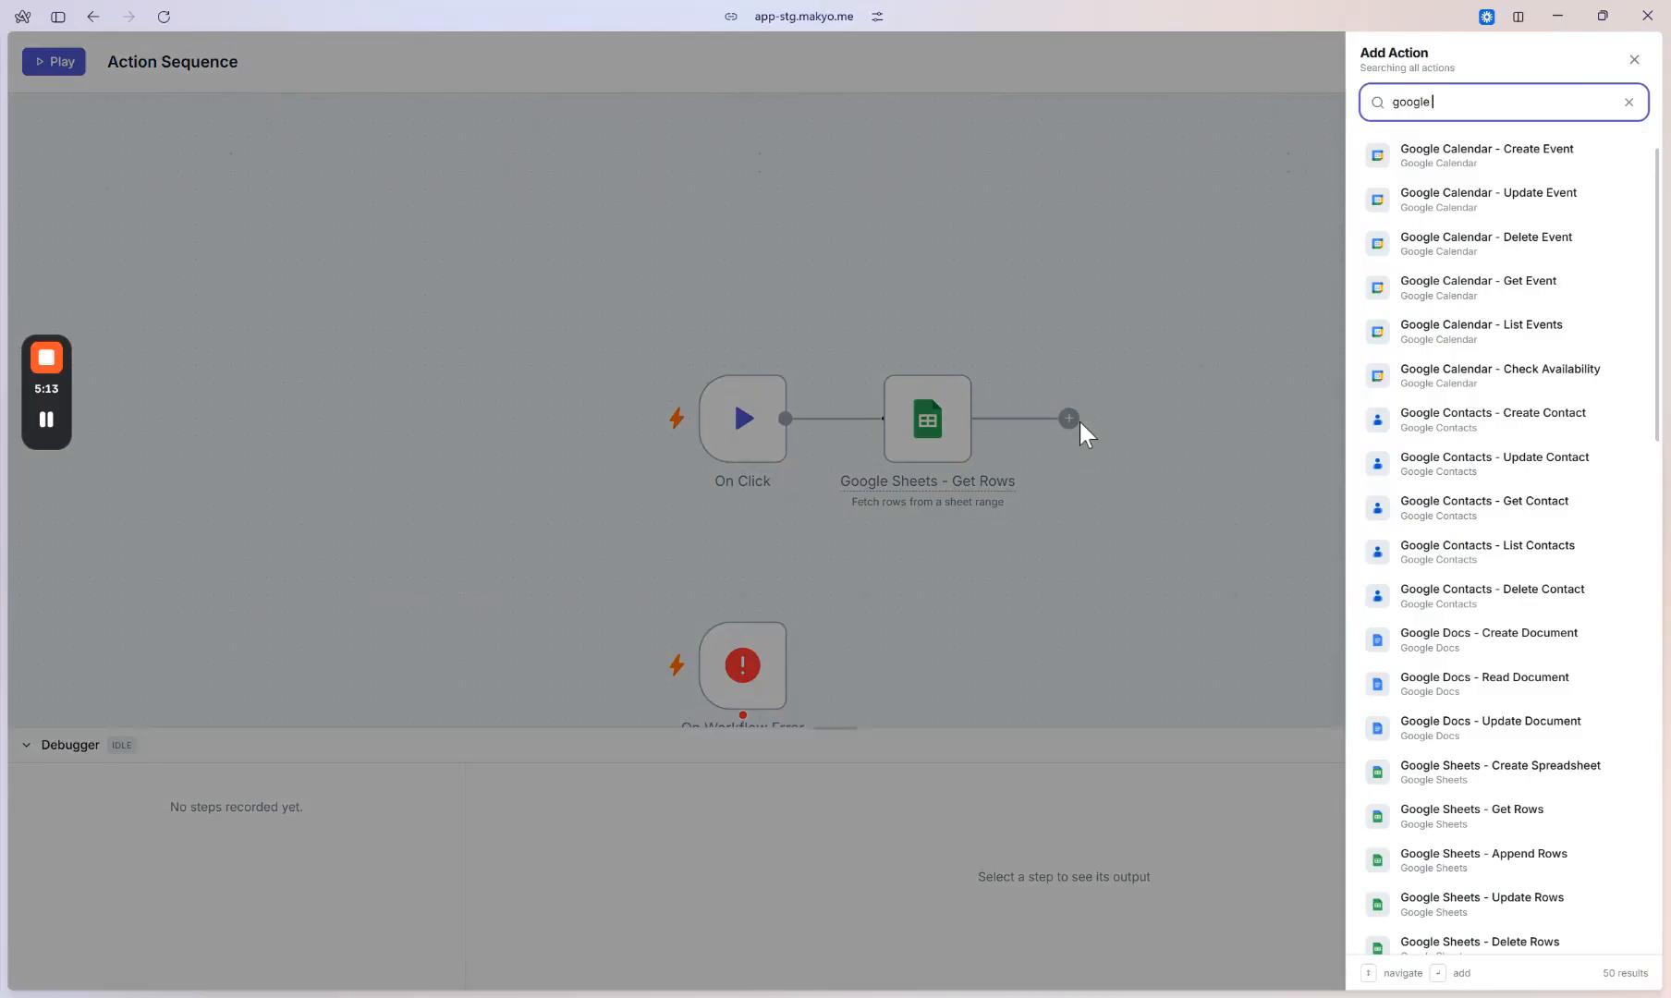